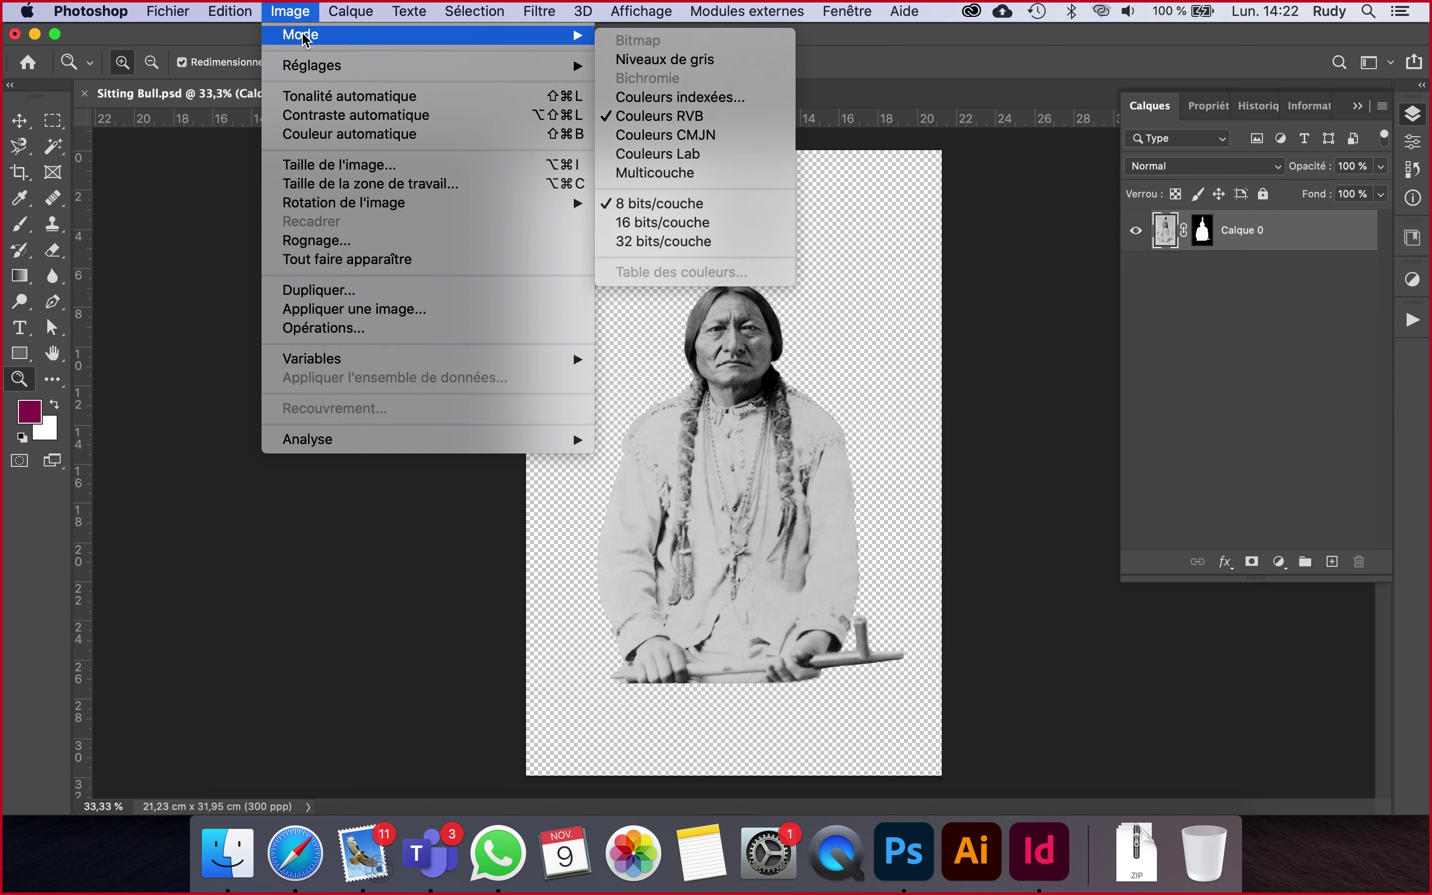
# - Convert the portrait to grayscale and to a flattened 300 pixels/inch bitmap, using a halftone screen of 25 lines/inch, 45 degrees and Cercle shape
pyautogui.click(635, 62)
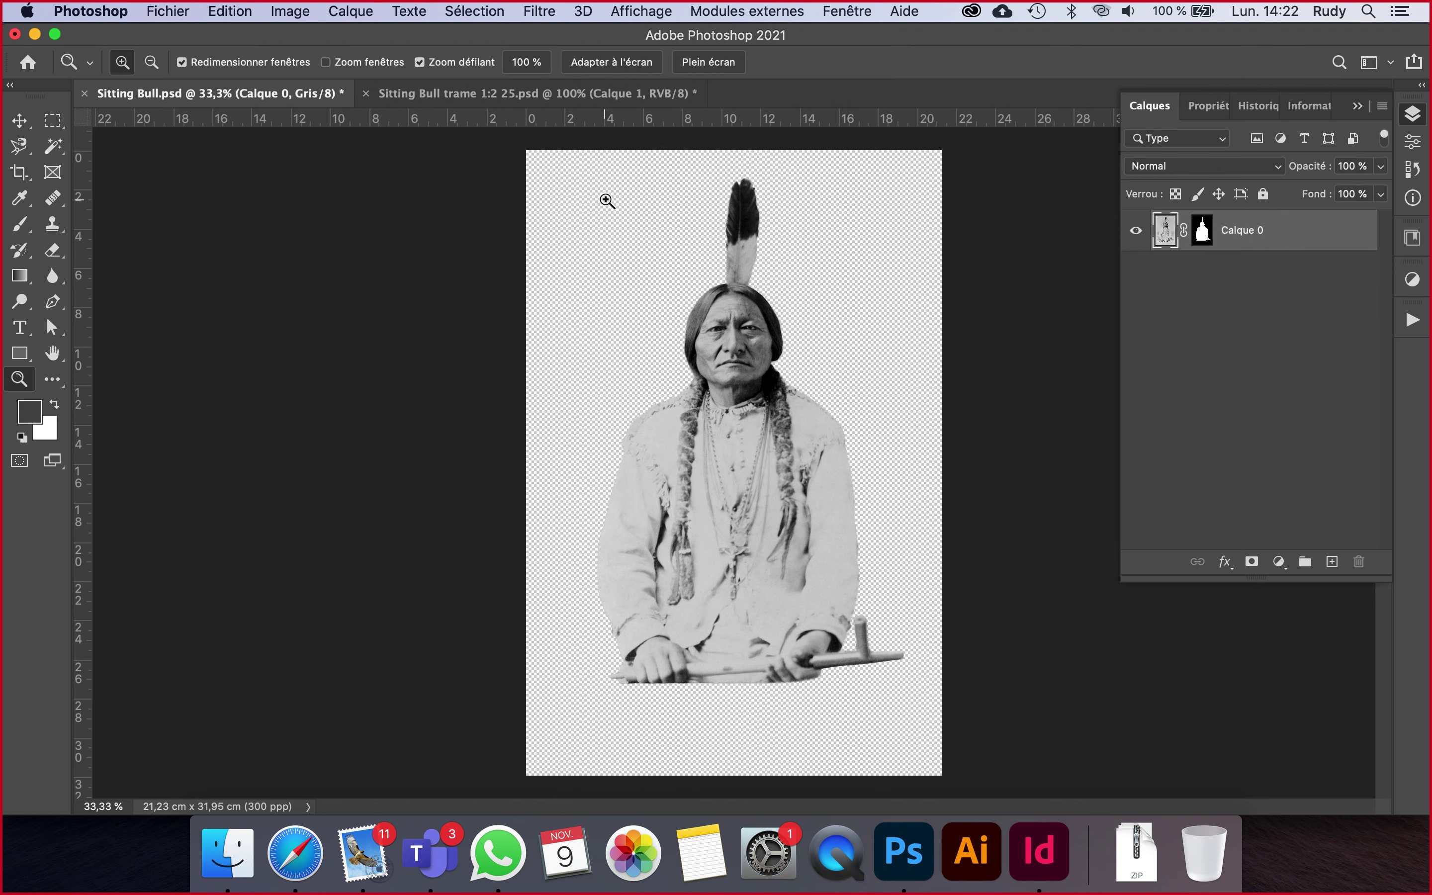
pyautogui.click(299, 16)
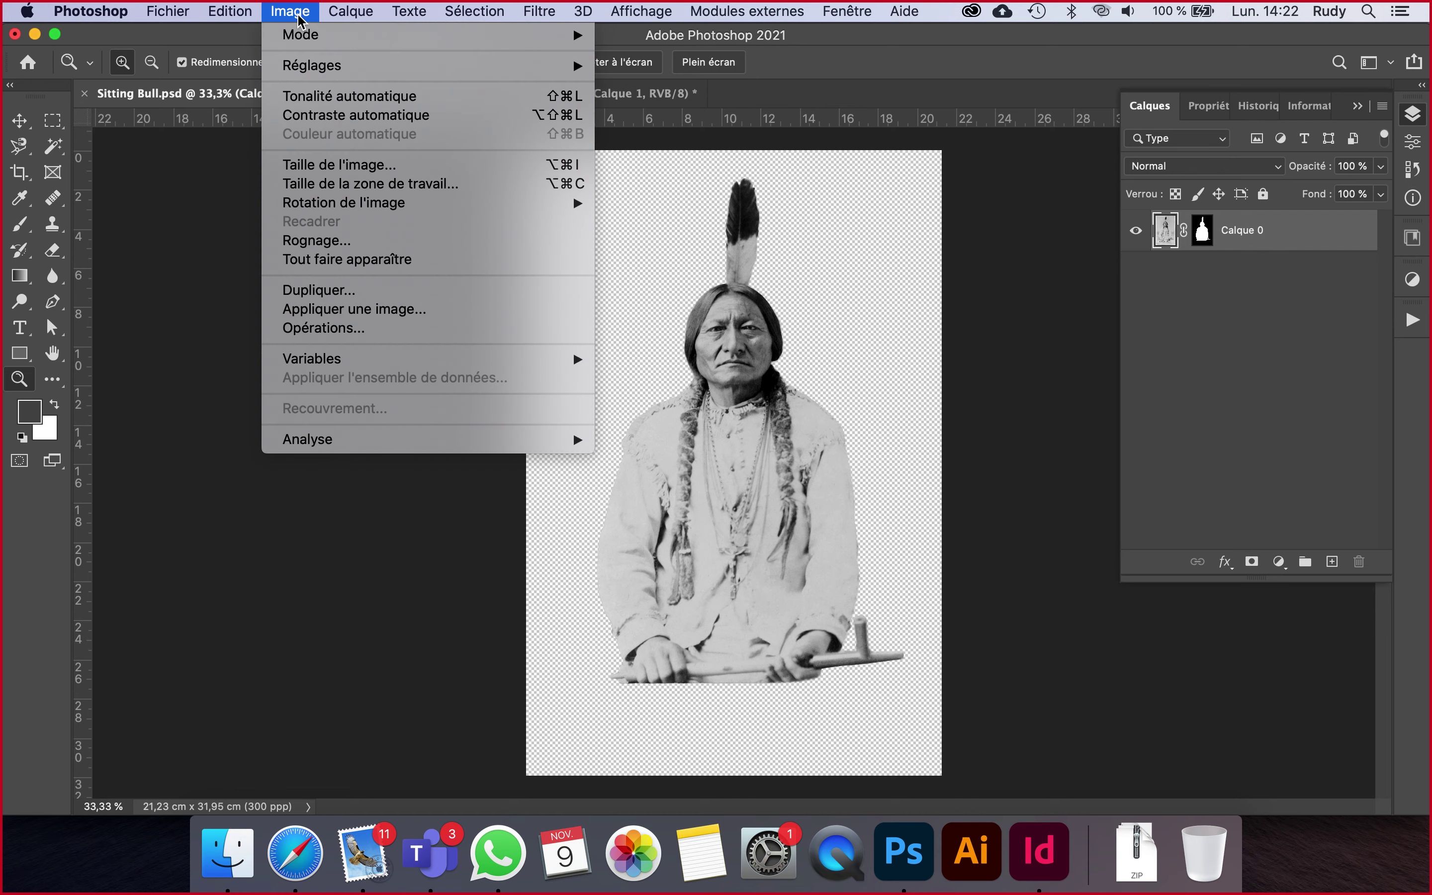
pyautogui.moveTo(533, 40)
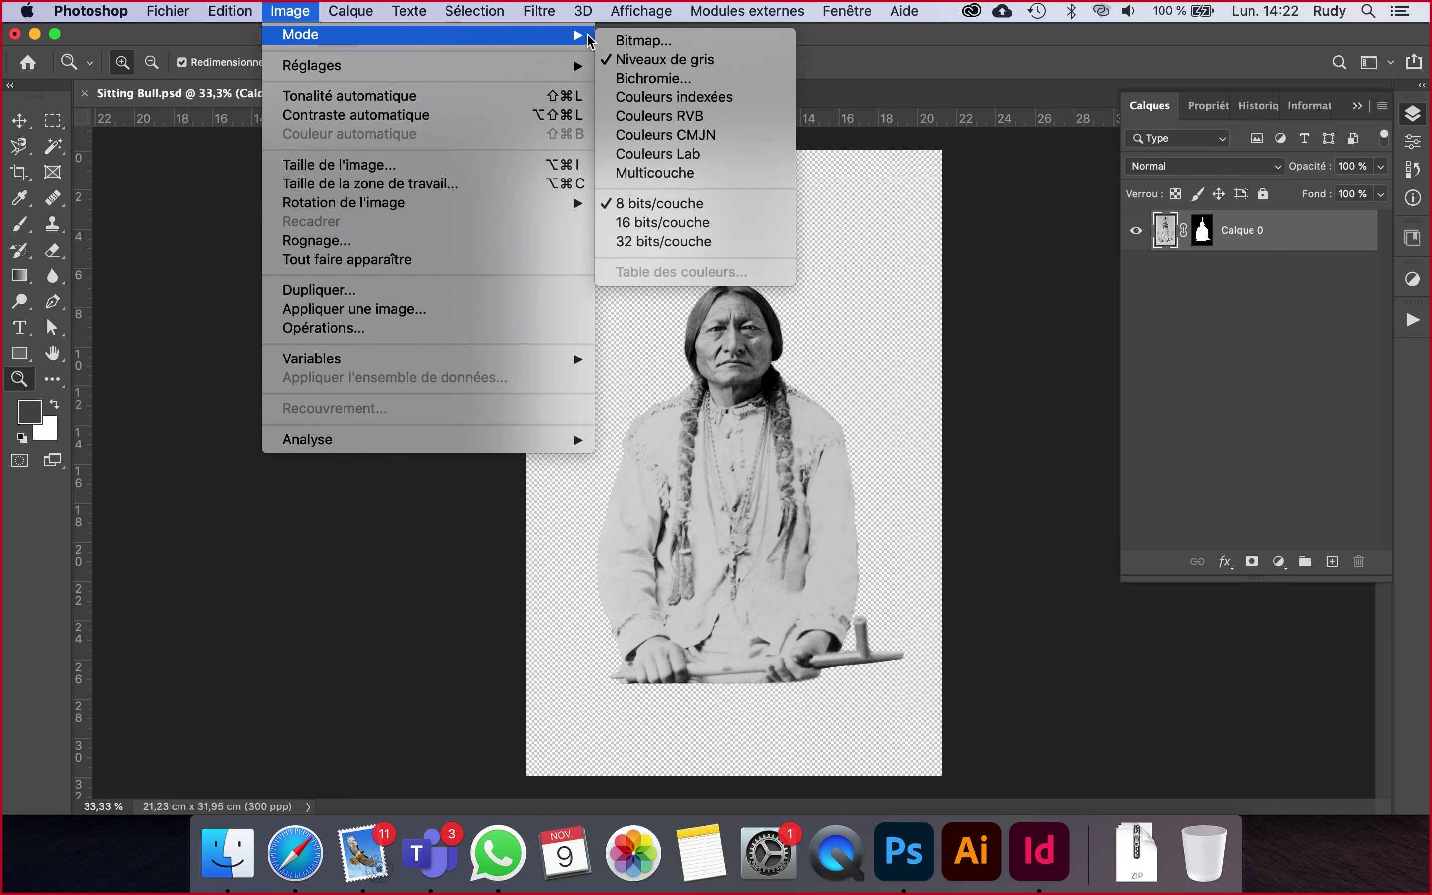
pyautogui.click(681, 41)
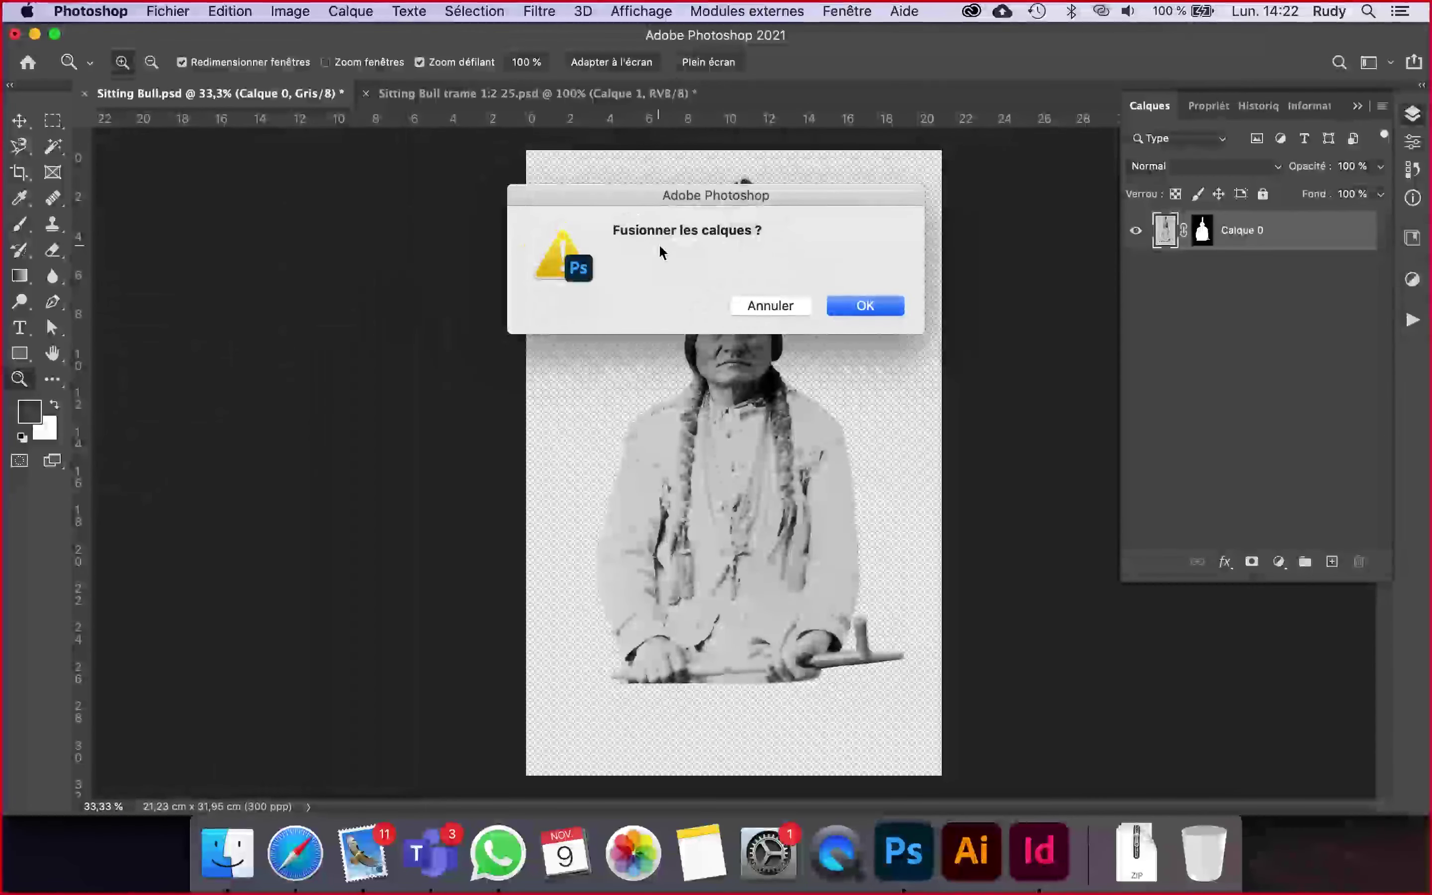
pyautogui.click(861, 303)
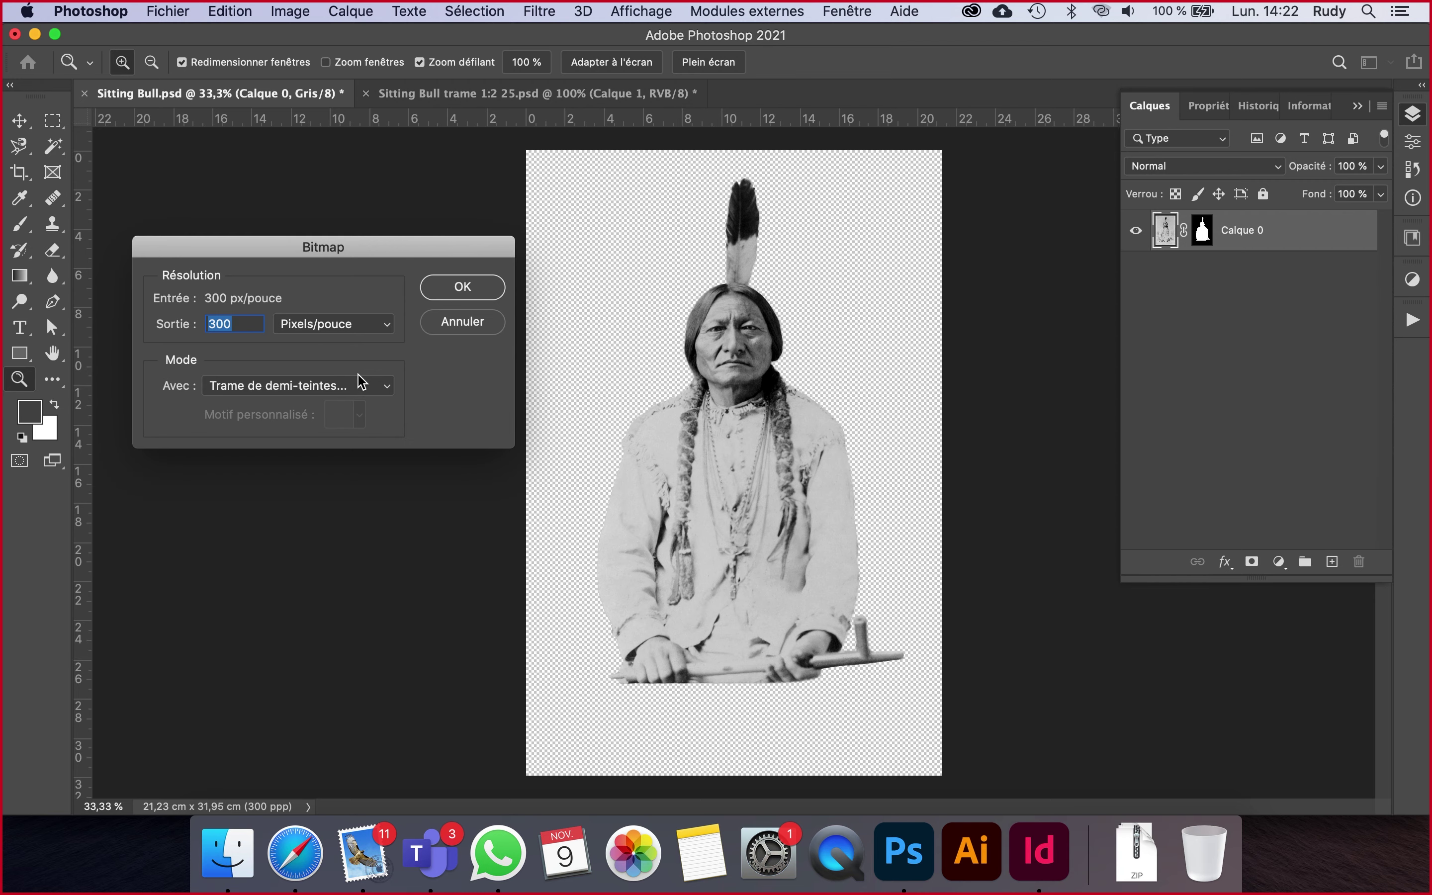
pyautogui.click(387, 387)
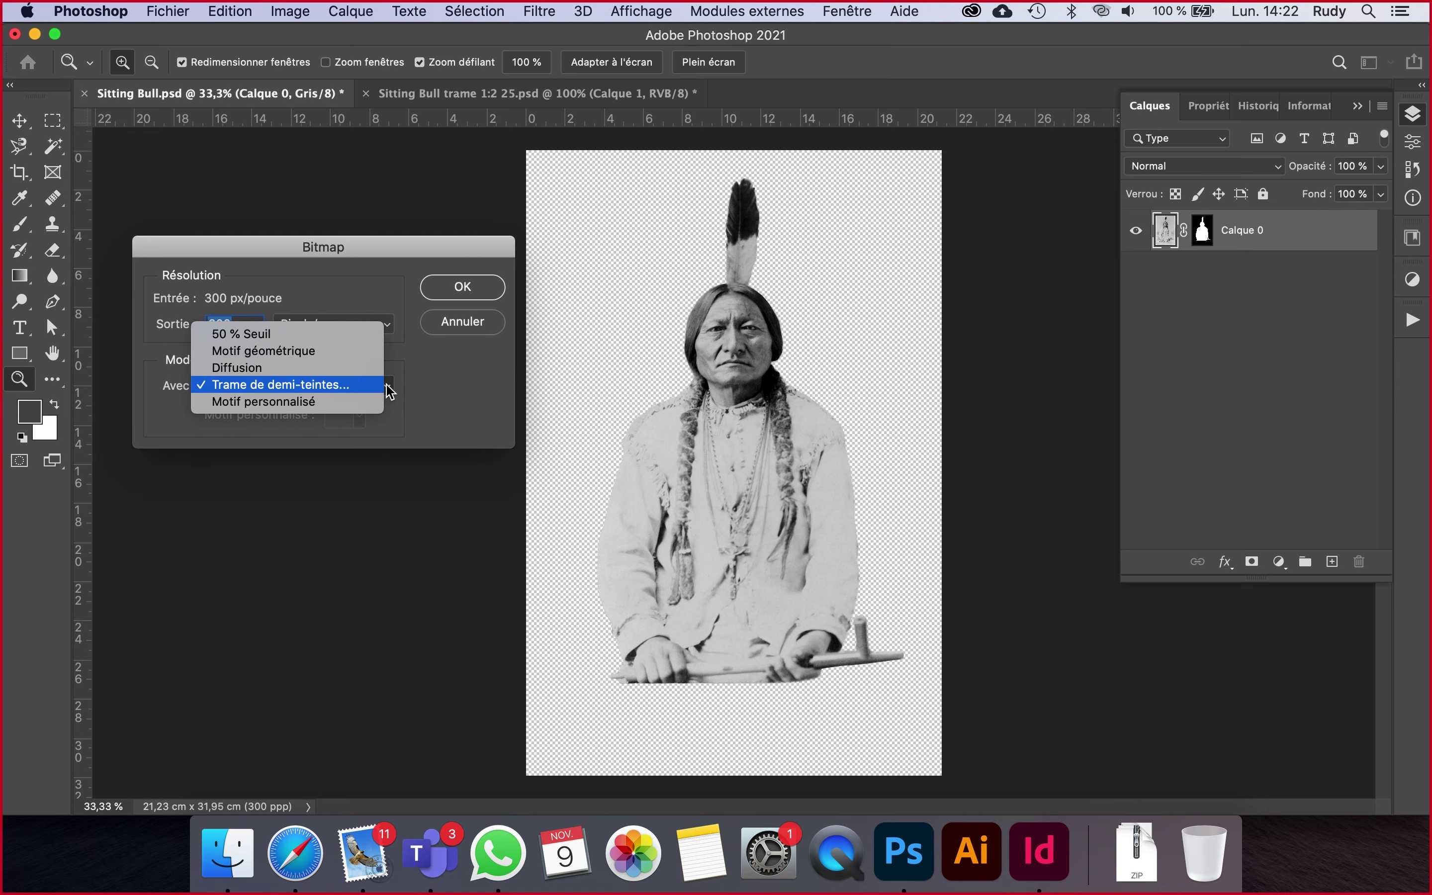
pyautogui.click(333, 388)
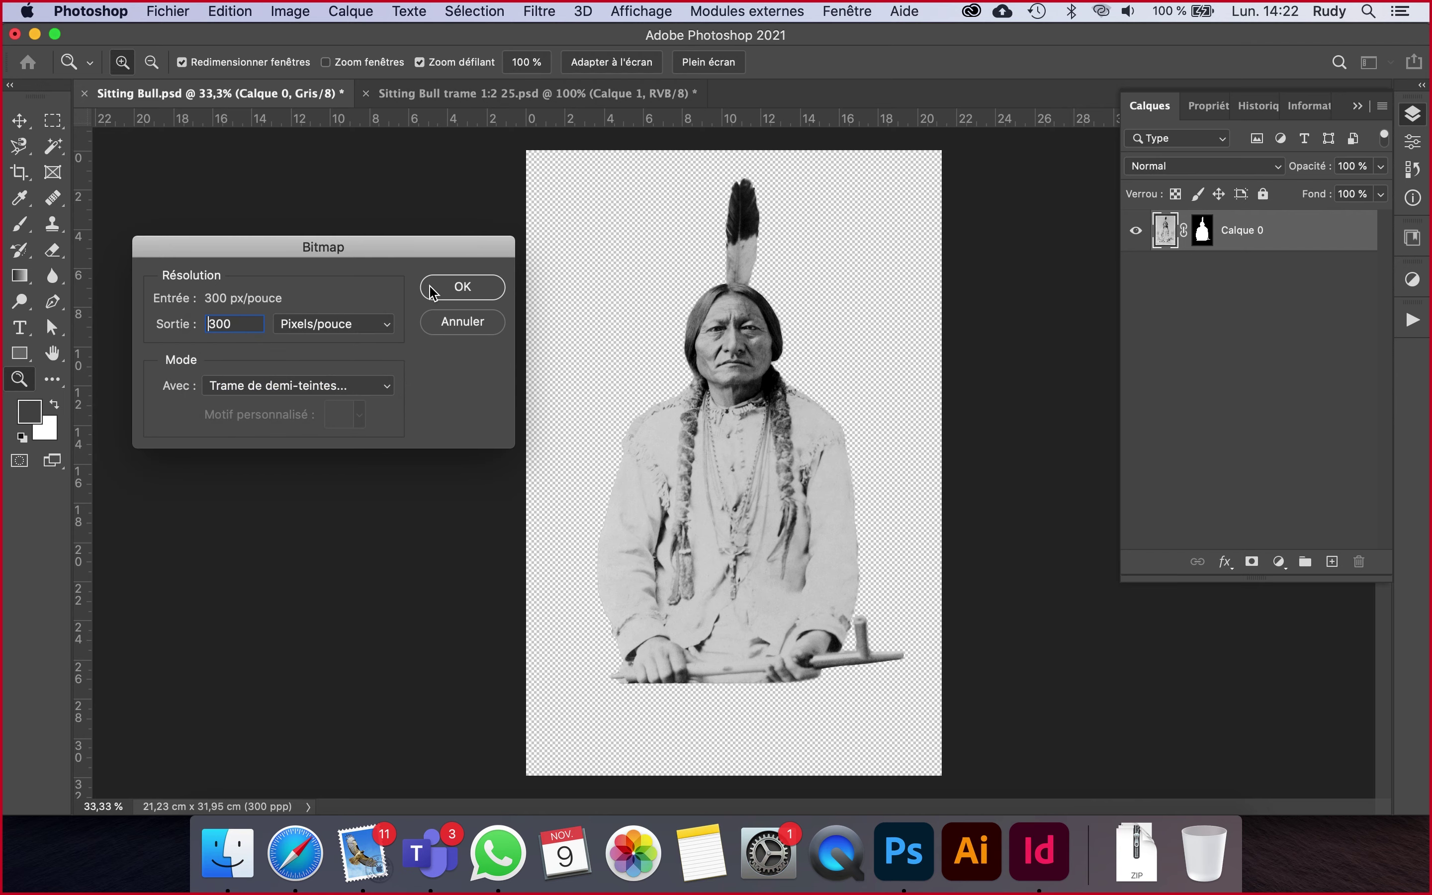
pyautogui.click(461, 287)
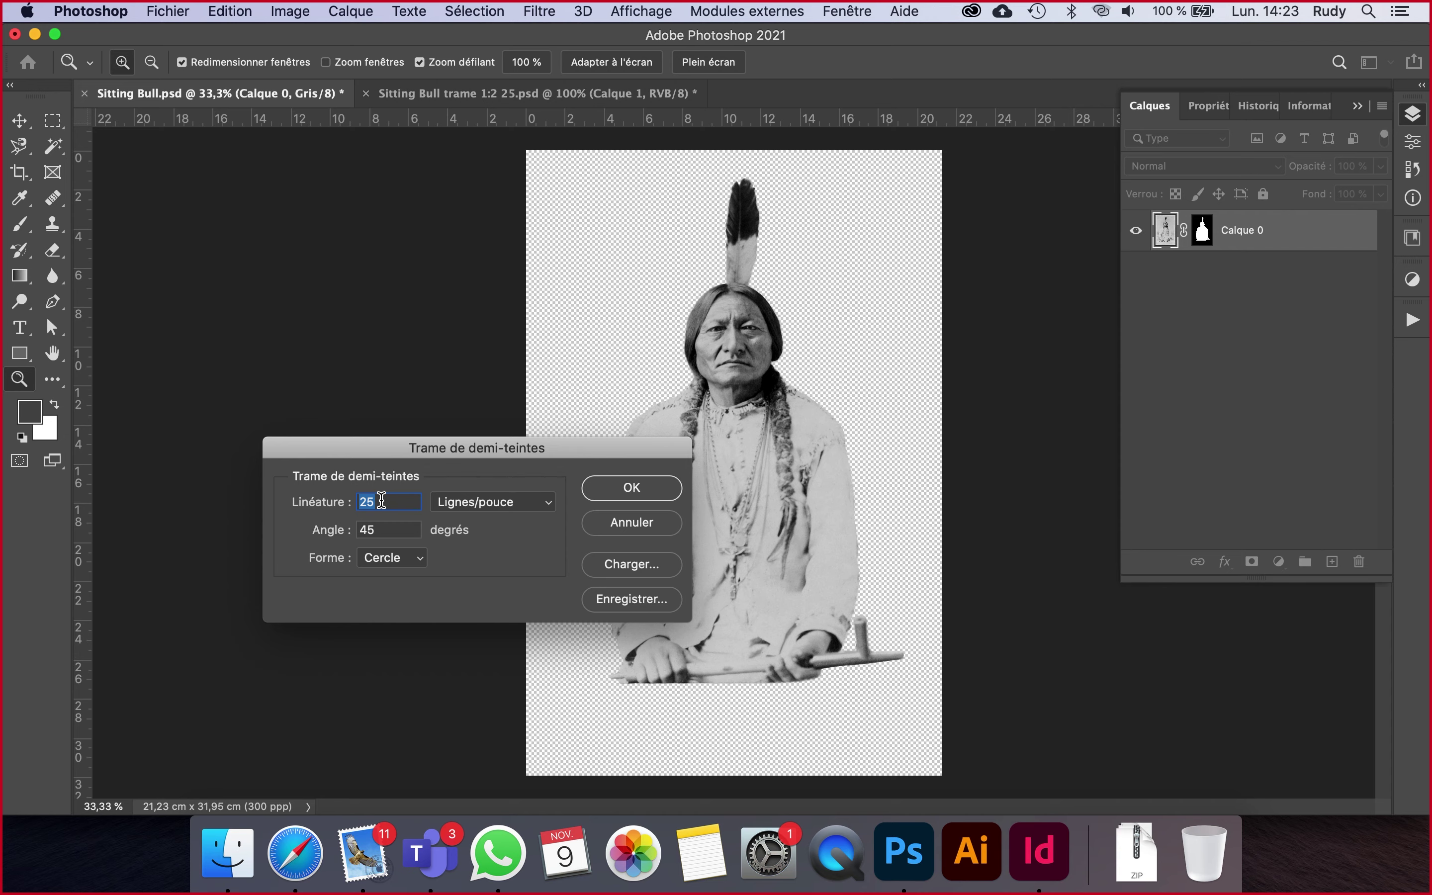
pyautogui.click(630, 489)
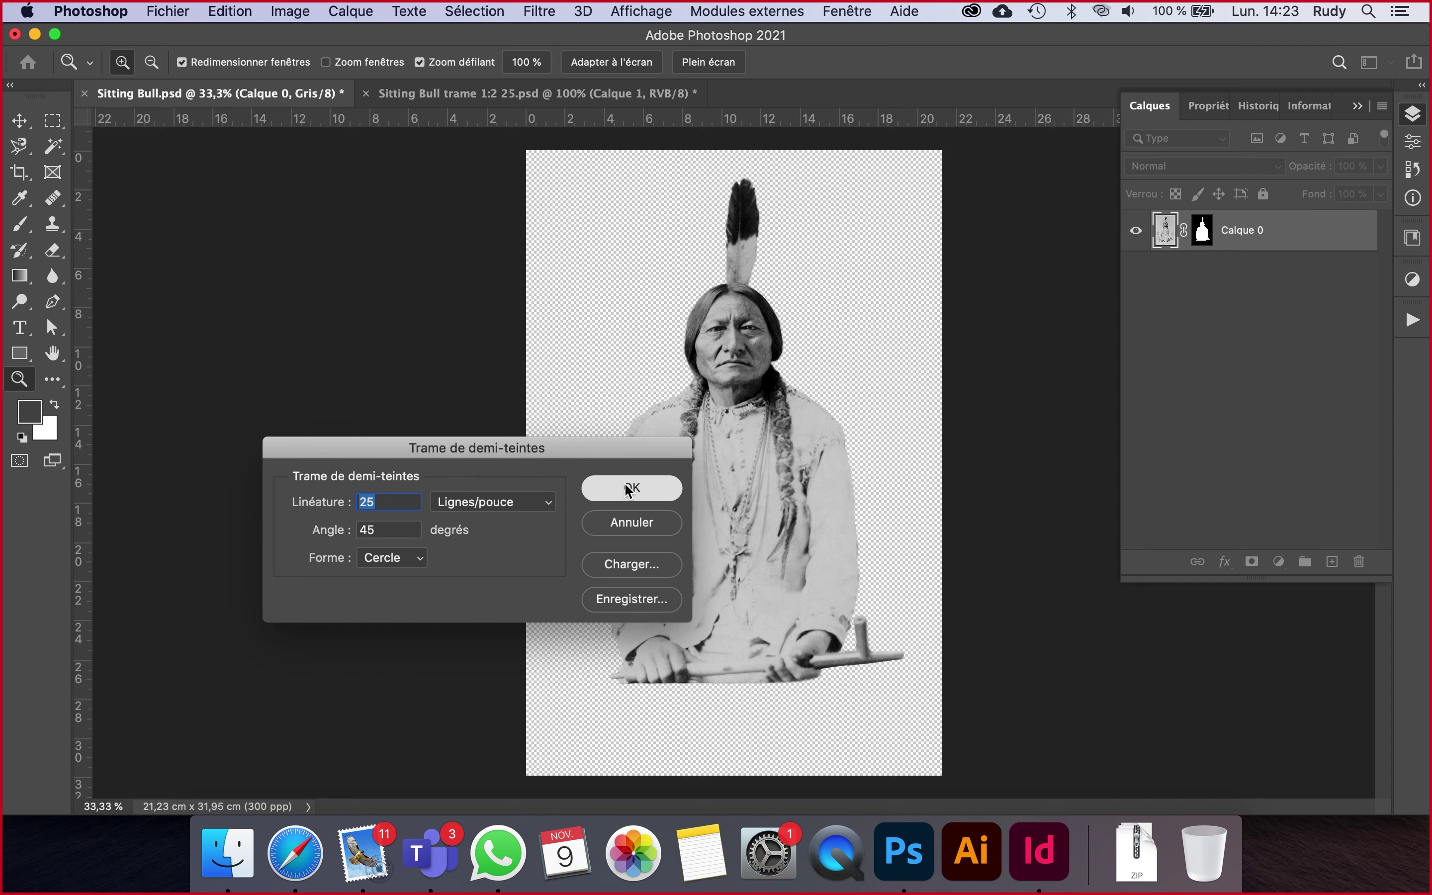
# - Examine the halftone dots on the face and clothing at 100% and in the whole figure
pyautogui.click(21, 384)
pyautogui.click(21, 384)
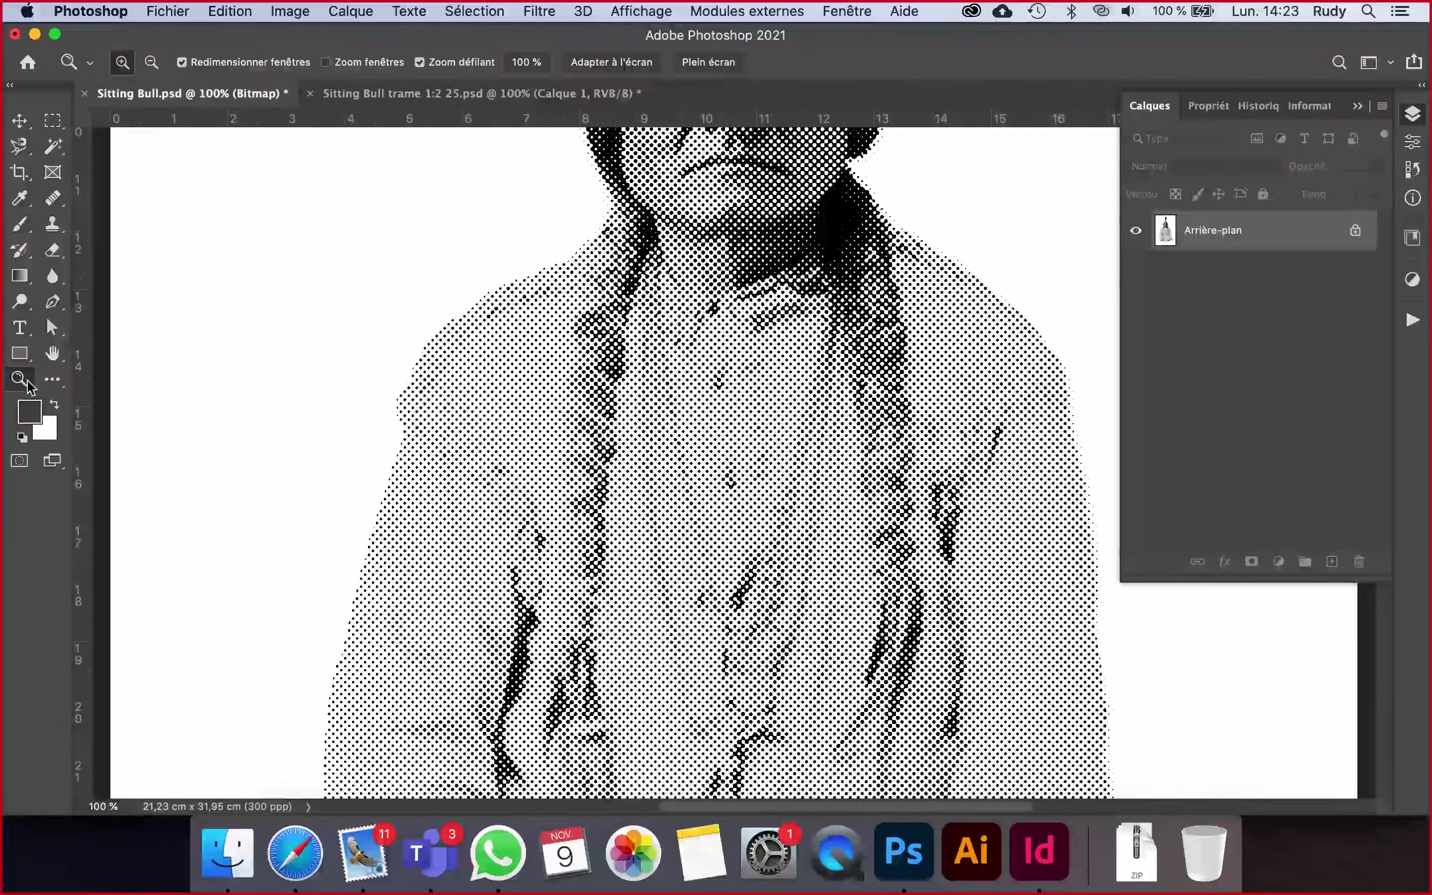
pyautogui.scroll(5, 445, 414)
pyautogui.scroll(1, 445, 415)
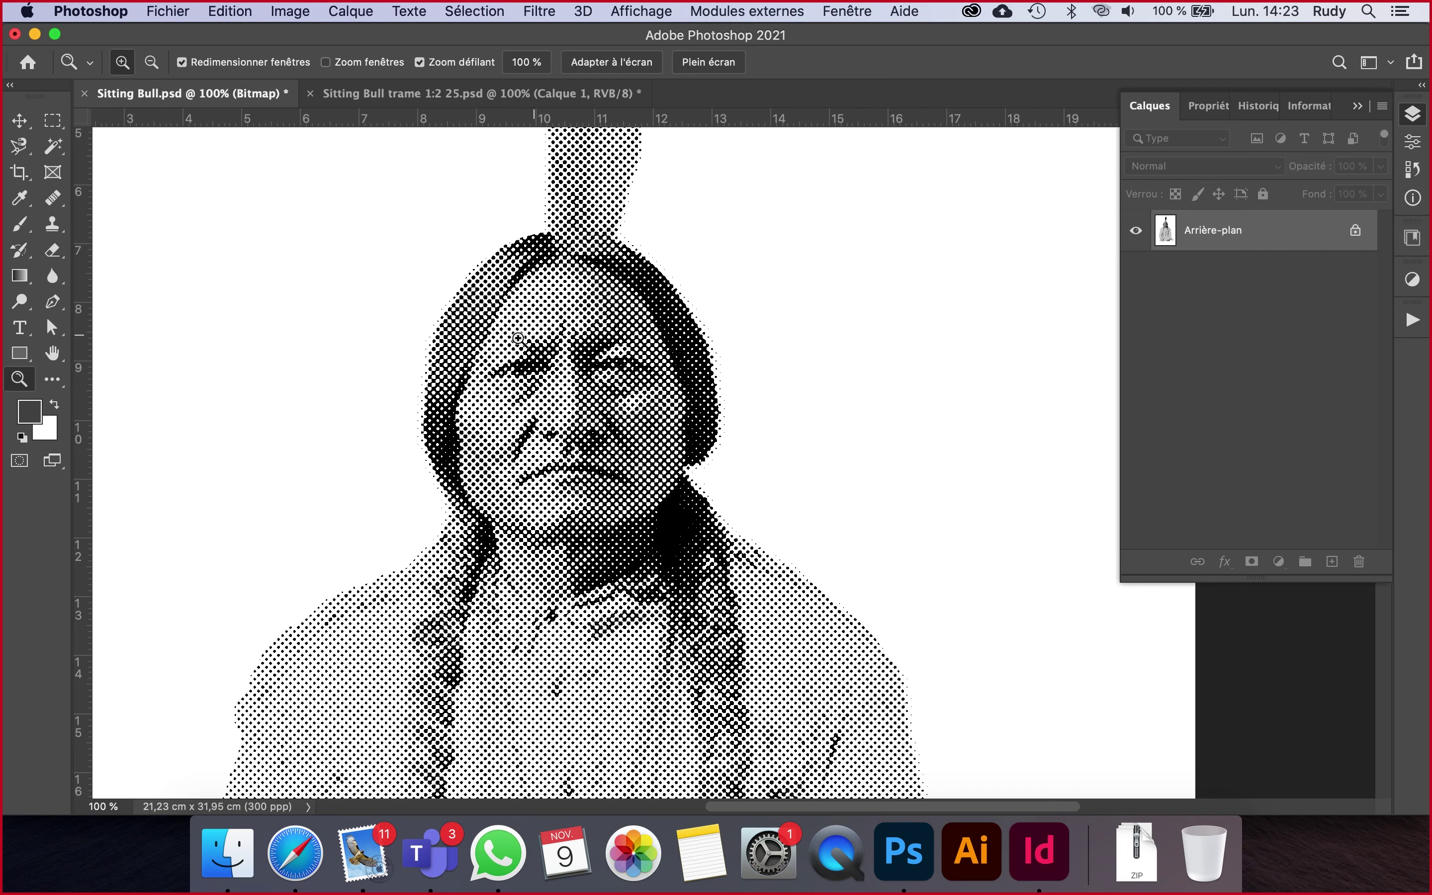
pyautogui.click(52, 356)
pyautogui.doubleClick(52, 357)
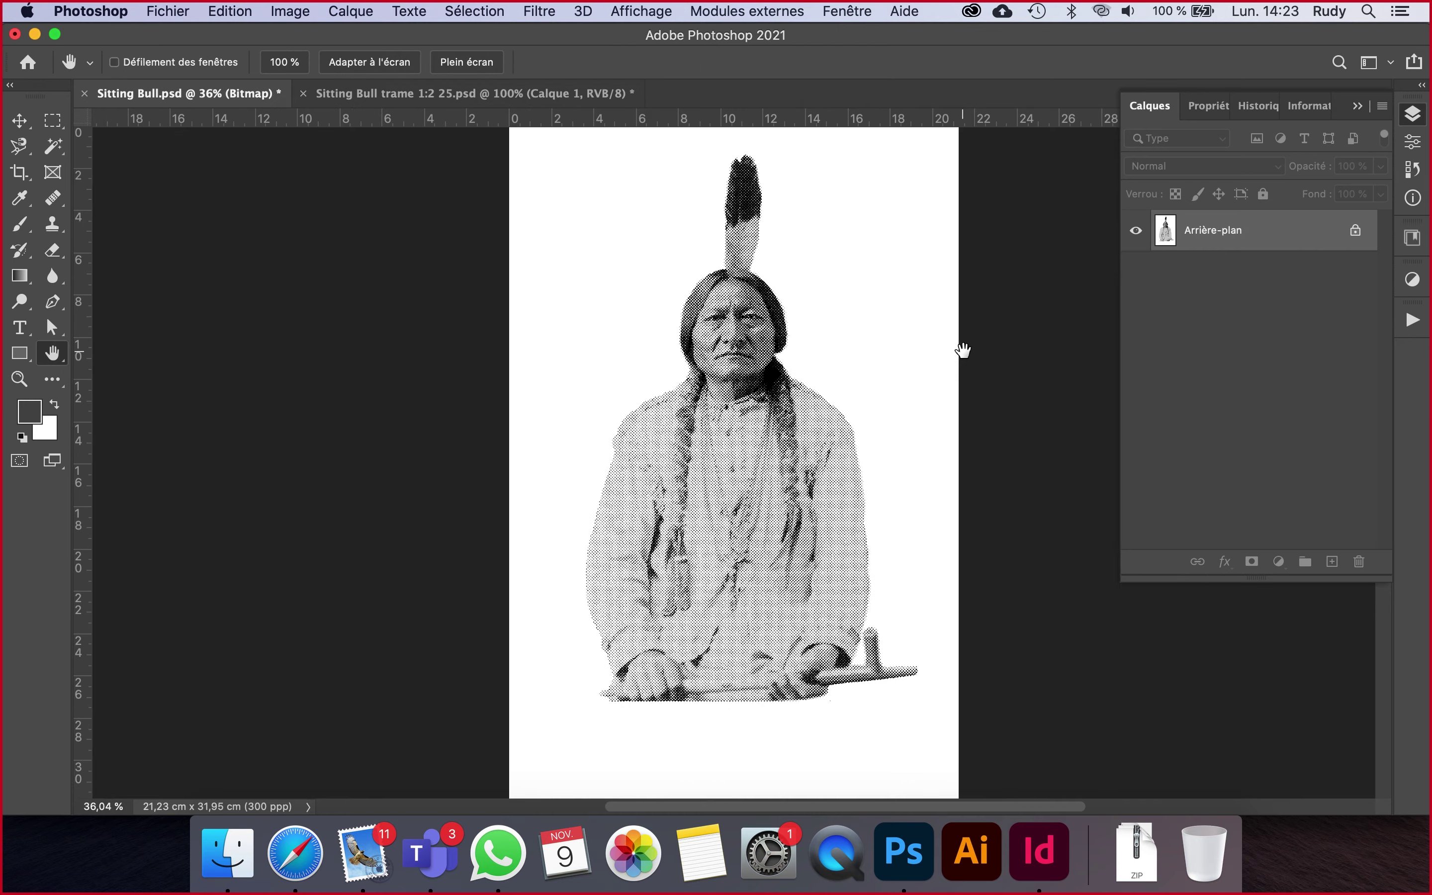
# - Save the bitmap image as a new Photoshop file named Sitting Bull trame.psd in the Psd folder
pyautogui.press('super+space')
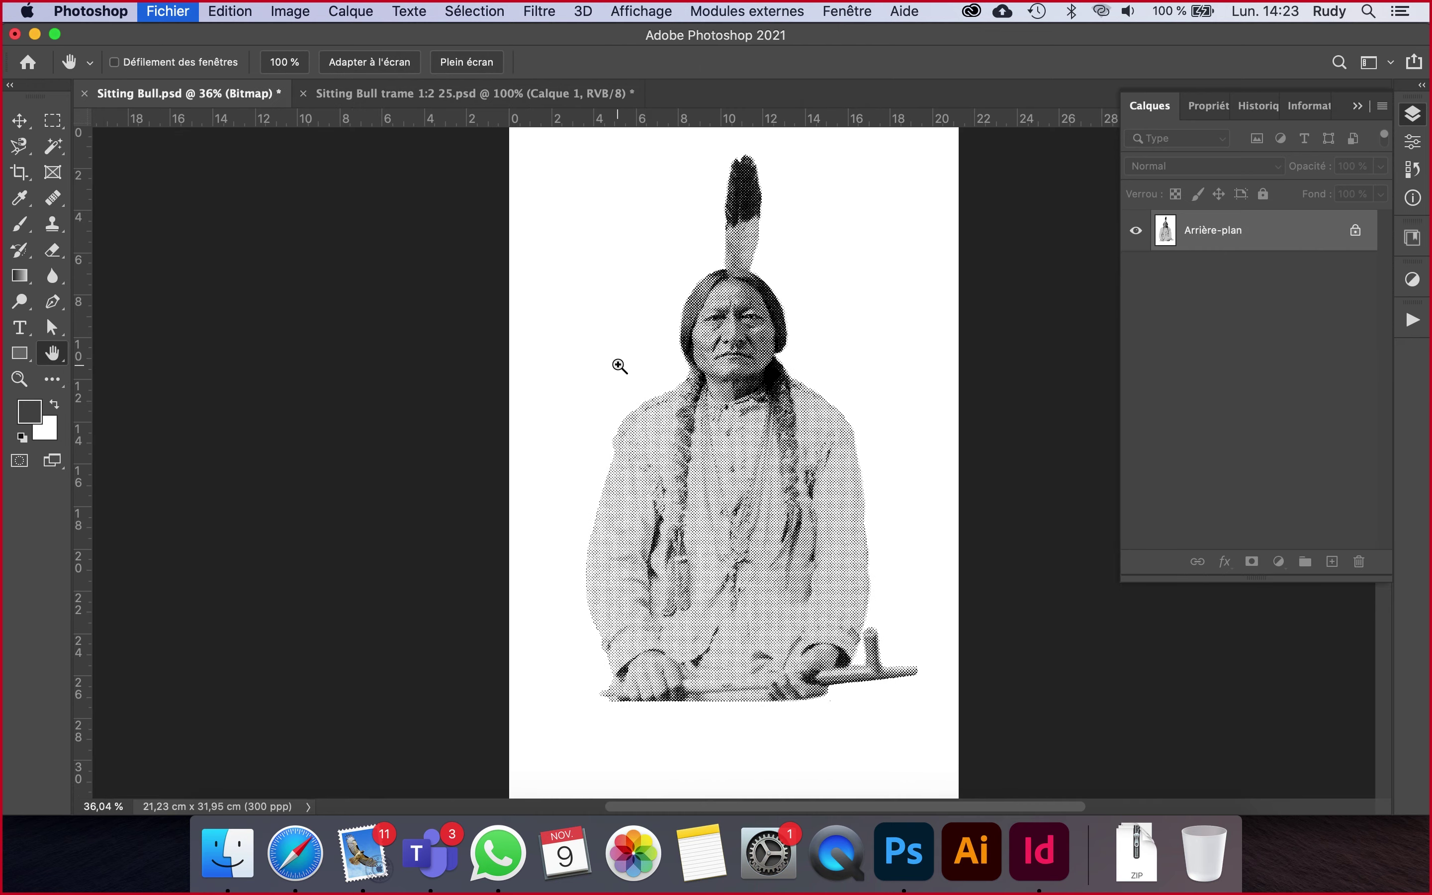
pyautogui.press('super+shift+s')
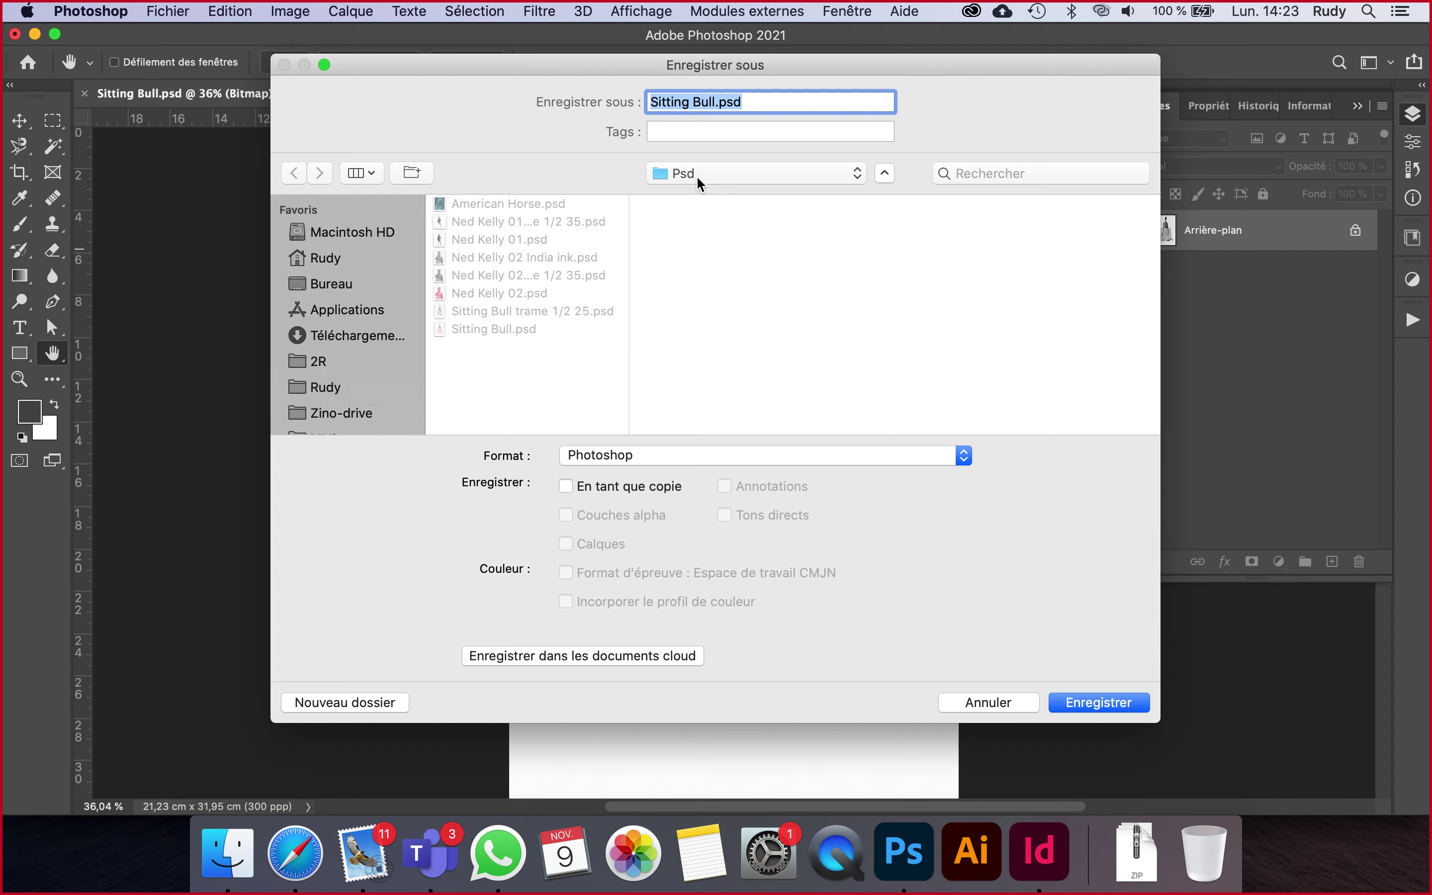
pyautogui.click(712, 104)
pyautogui.write('t')
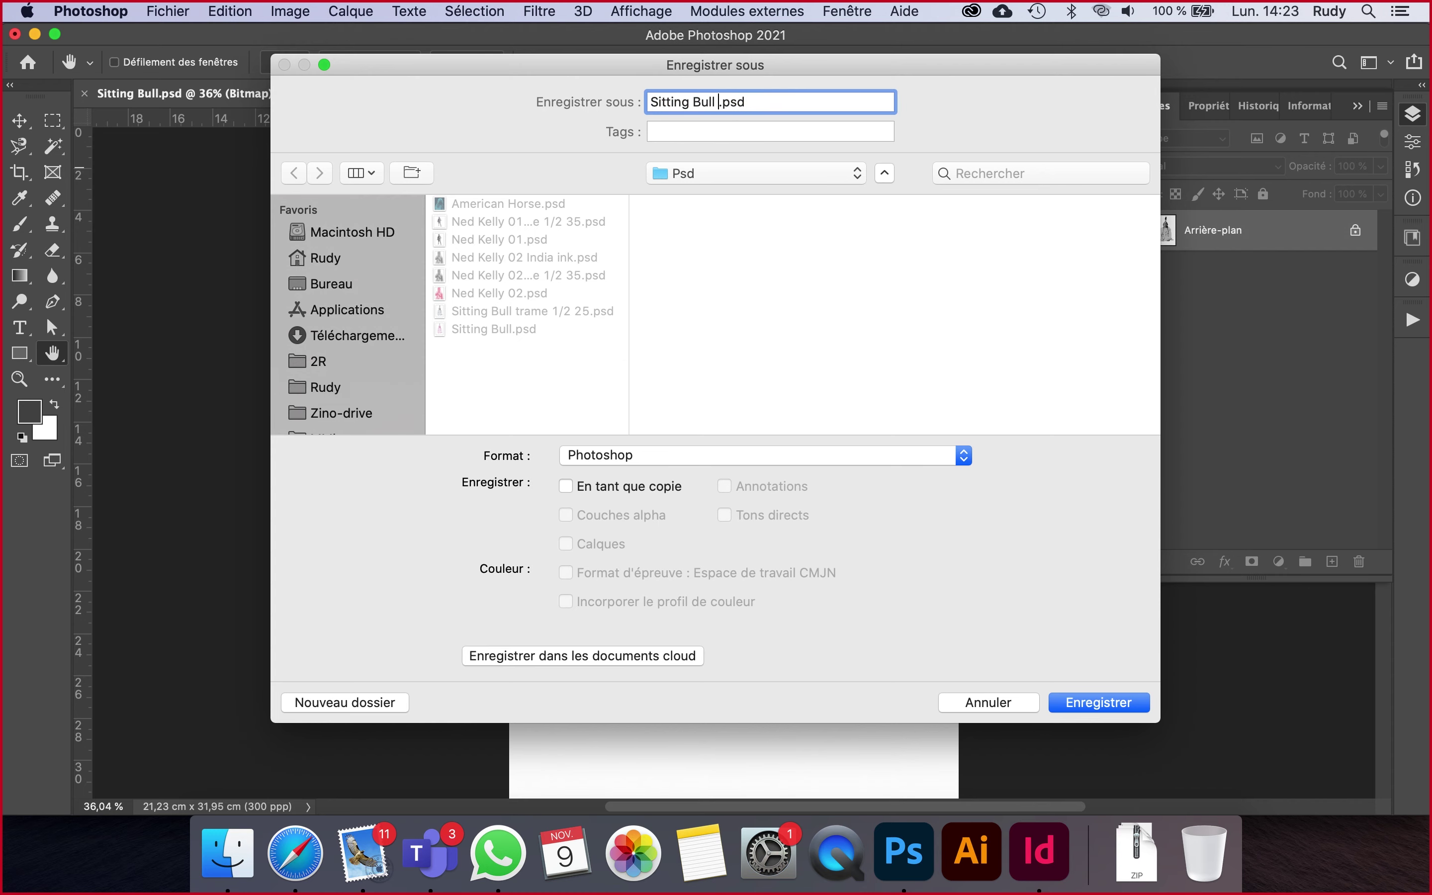
pyautogui.write('rame')
pyautogui.click(1086, 705)
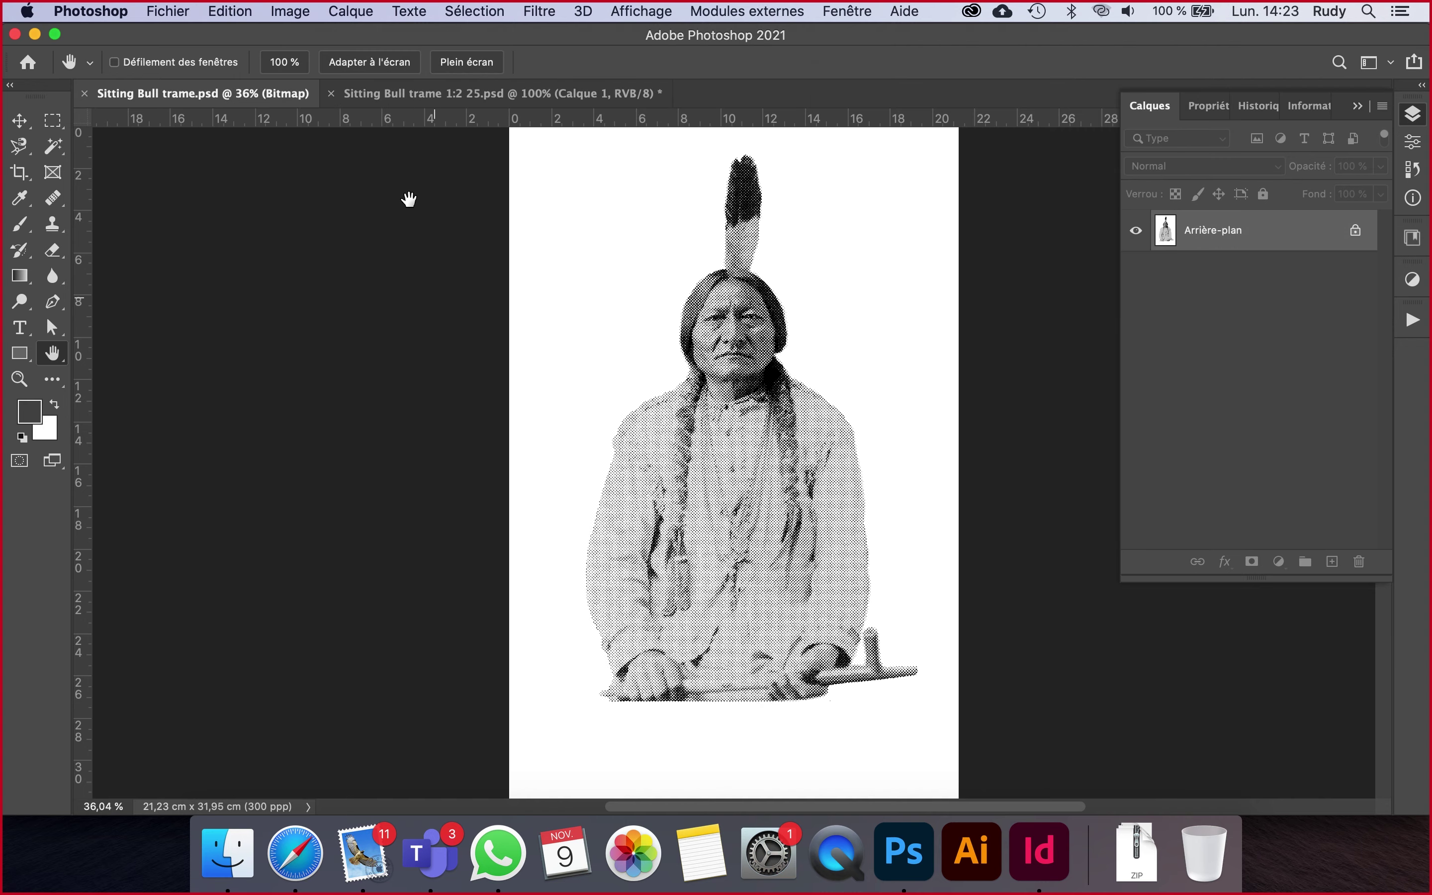
# - Close Sitting Bull trame 1:2 25.psd without saving and open the original Sitting Bull.psd from Finder
pyautogui.click(332, 93)
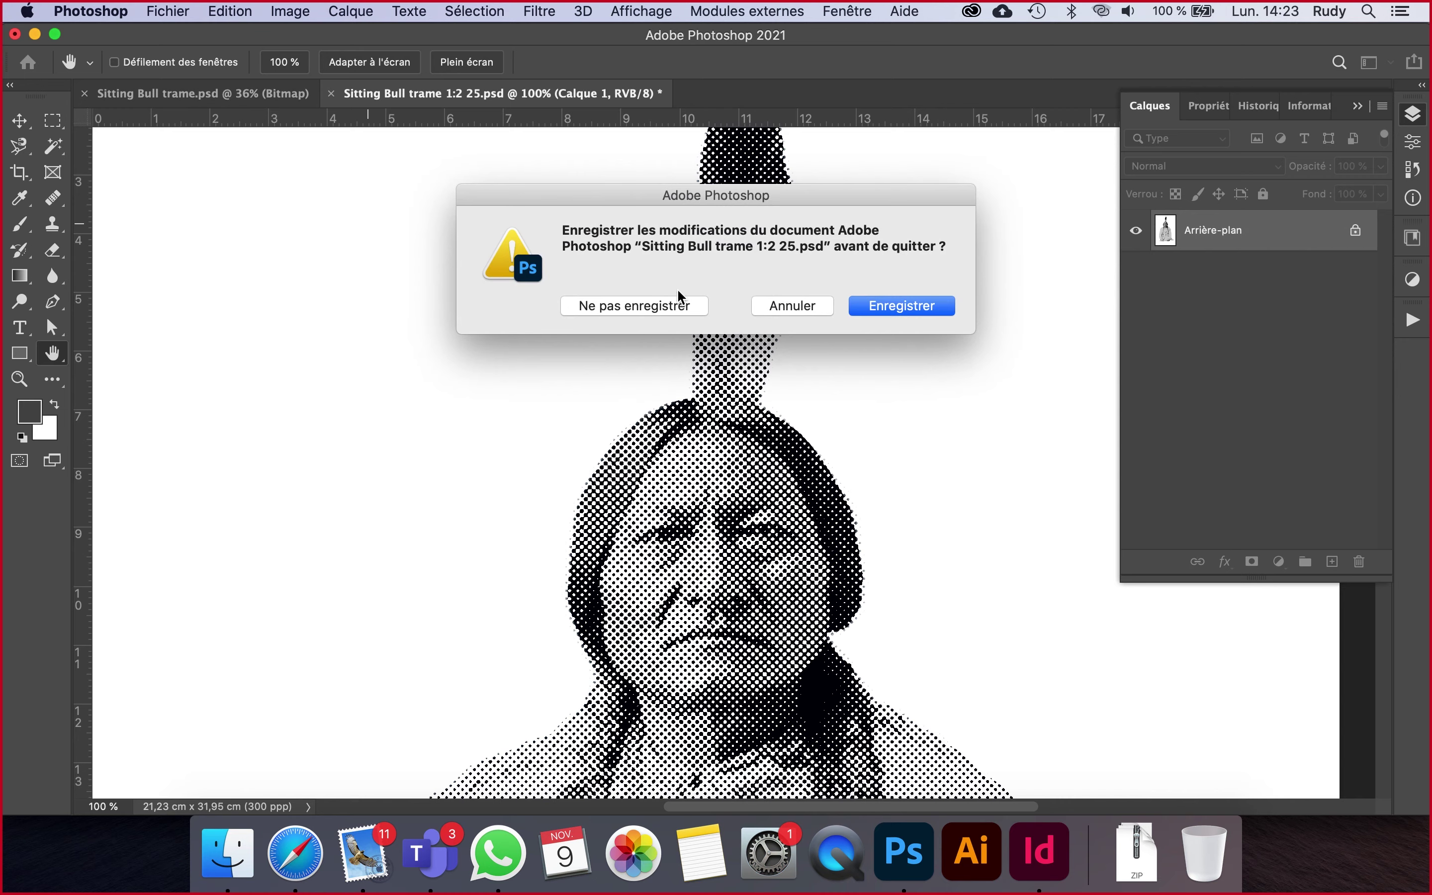
pyautogui.click(670, 305)
pyautogui.click(227, 867)
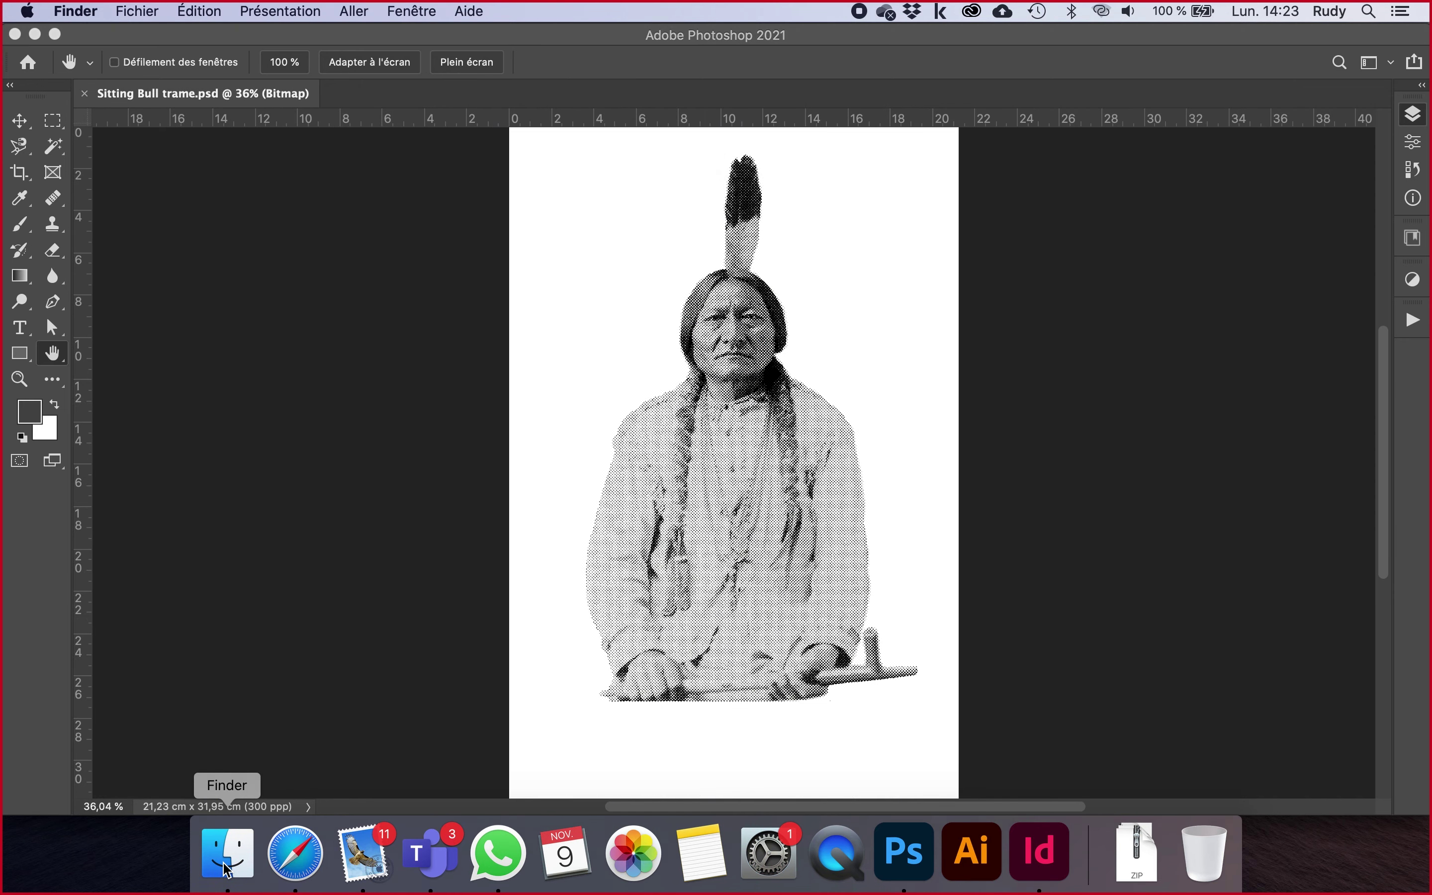
pyautogui.doubleClick(331, 385)
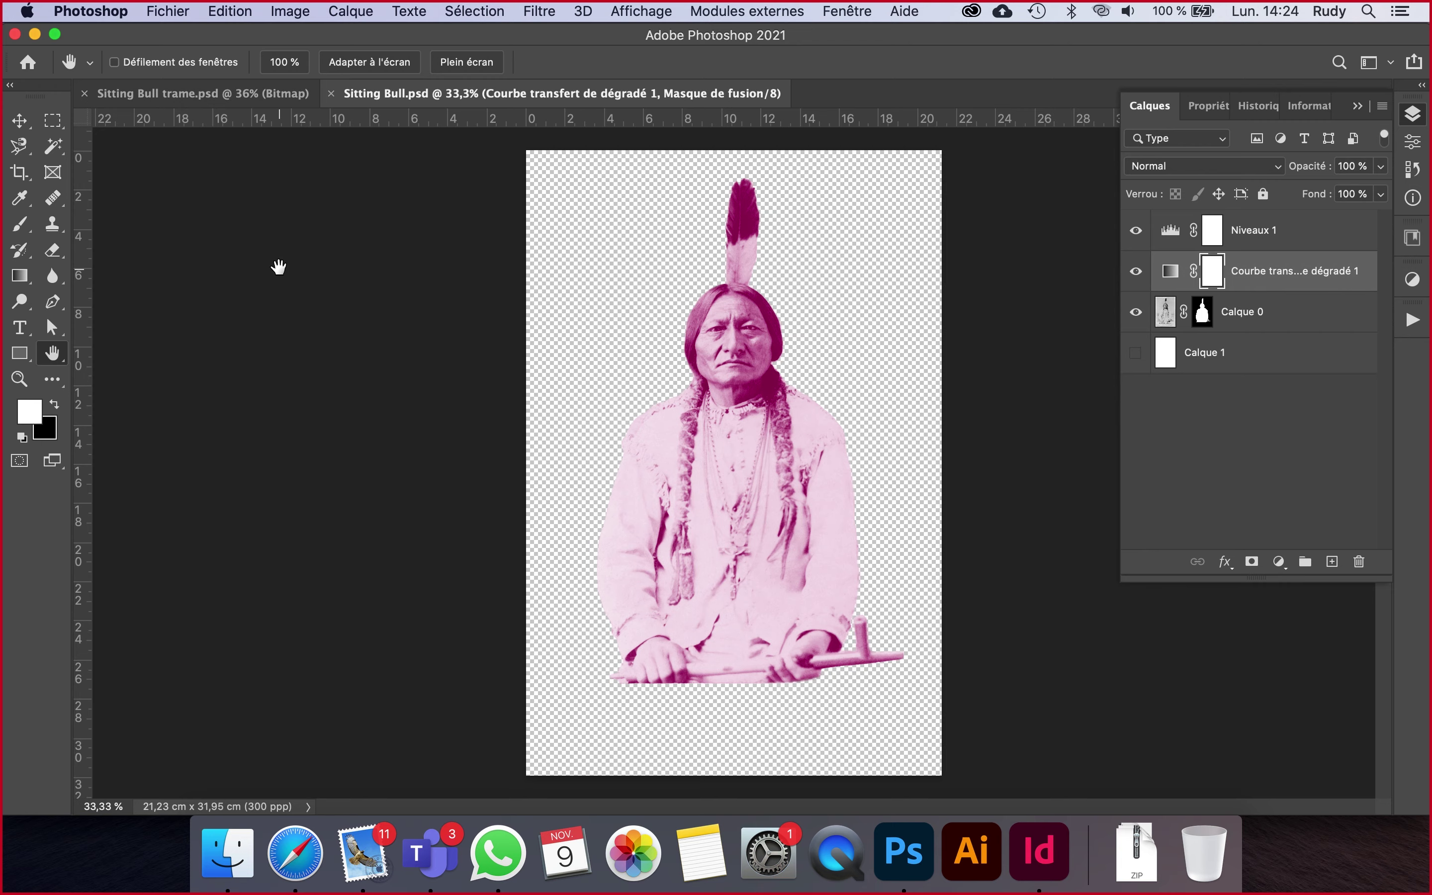
# - Convert Sitting Bull trame.psd from bitmap to grayscale mode (Niveaux de gris)
pyautogui.click(239, 100)
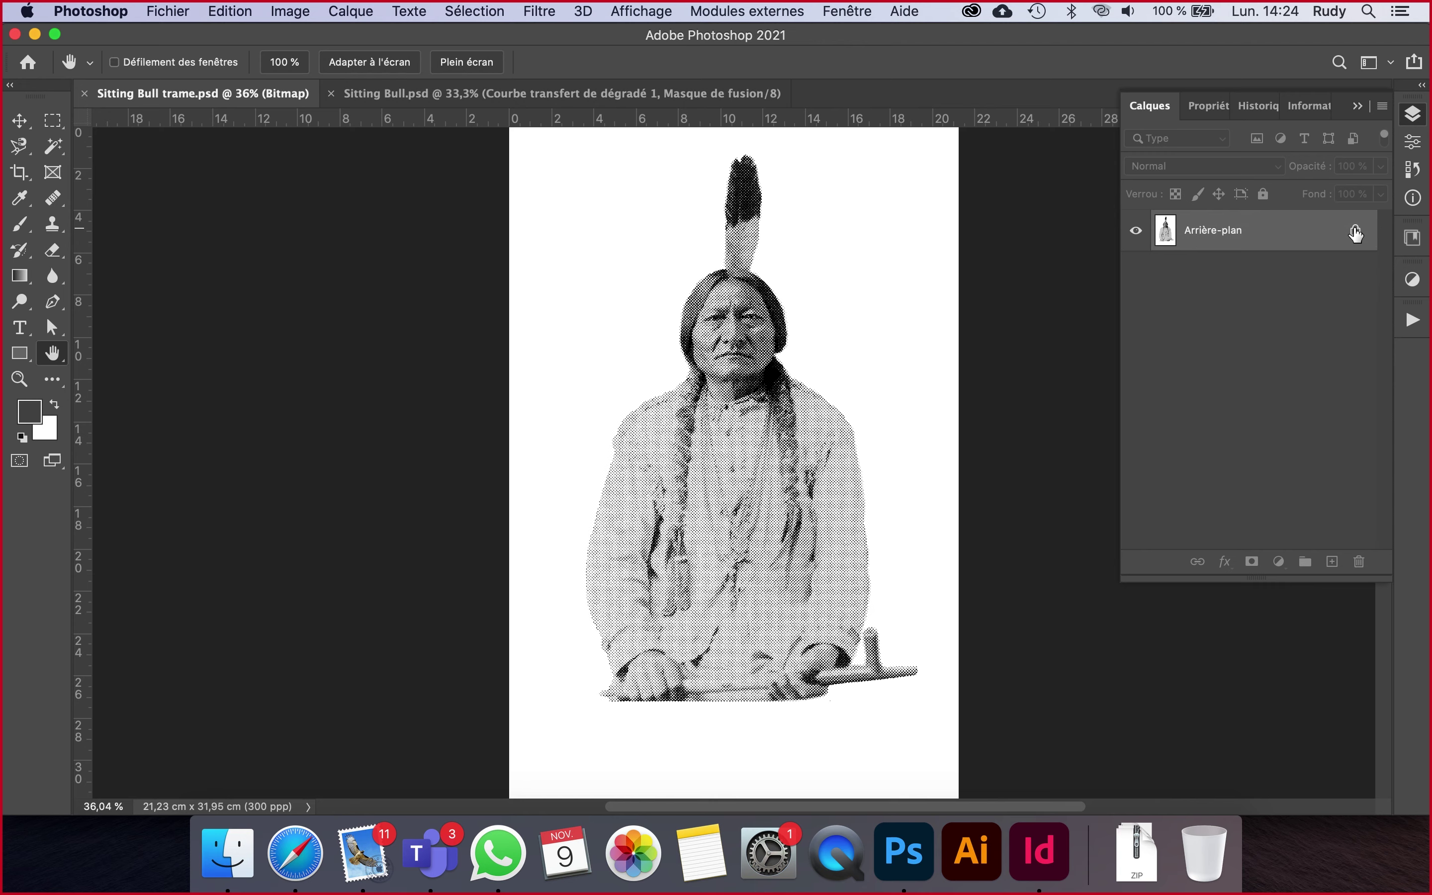
pyautogui.click(290, 11)
pyautogui.moveTo(349, 37)
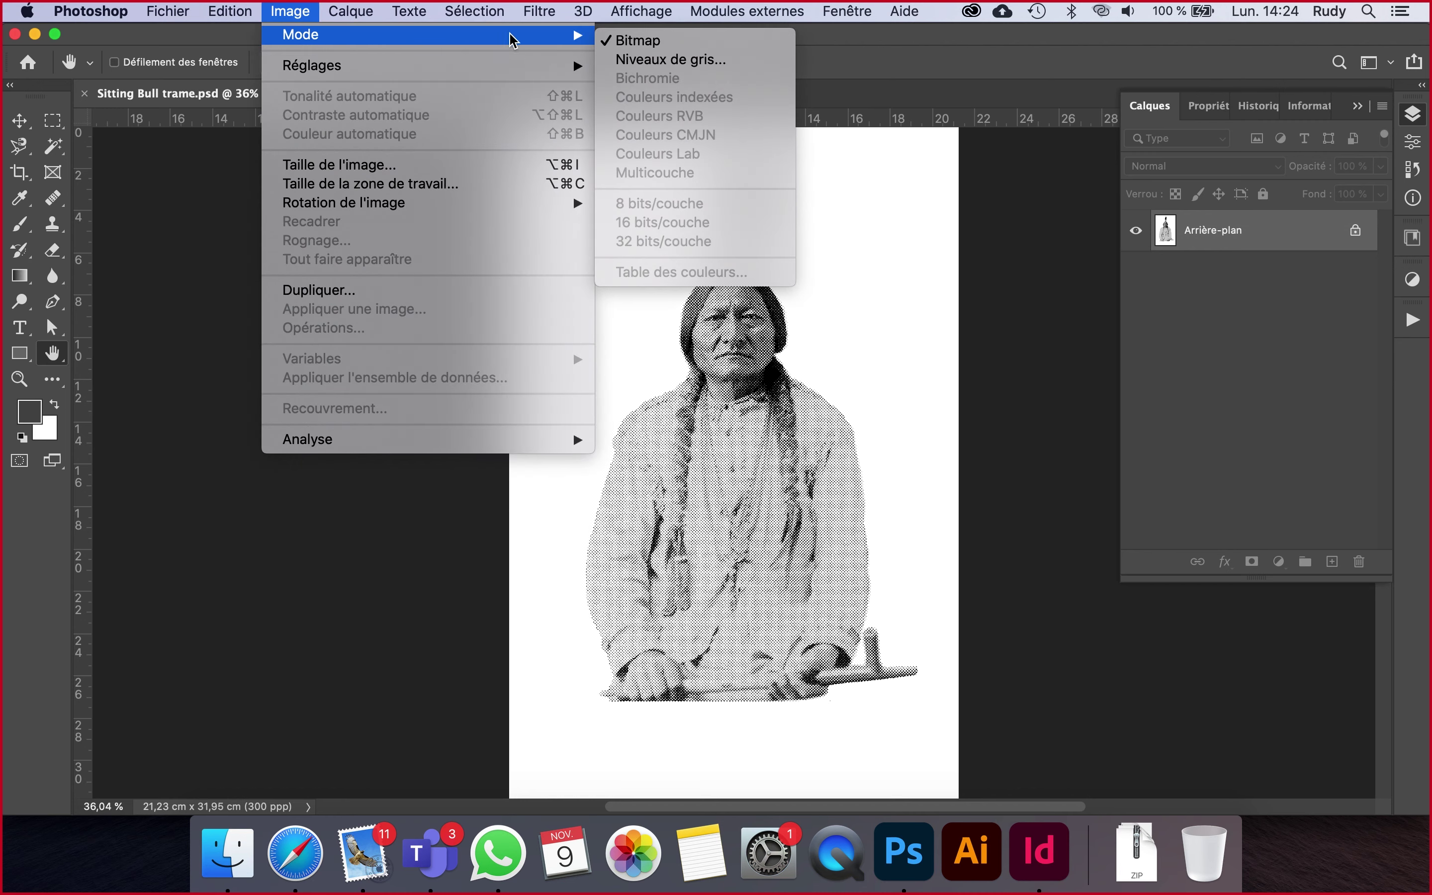
pyautogui.click(616, 60)
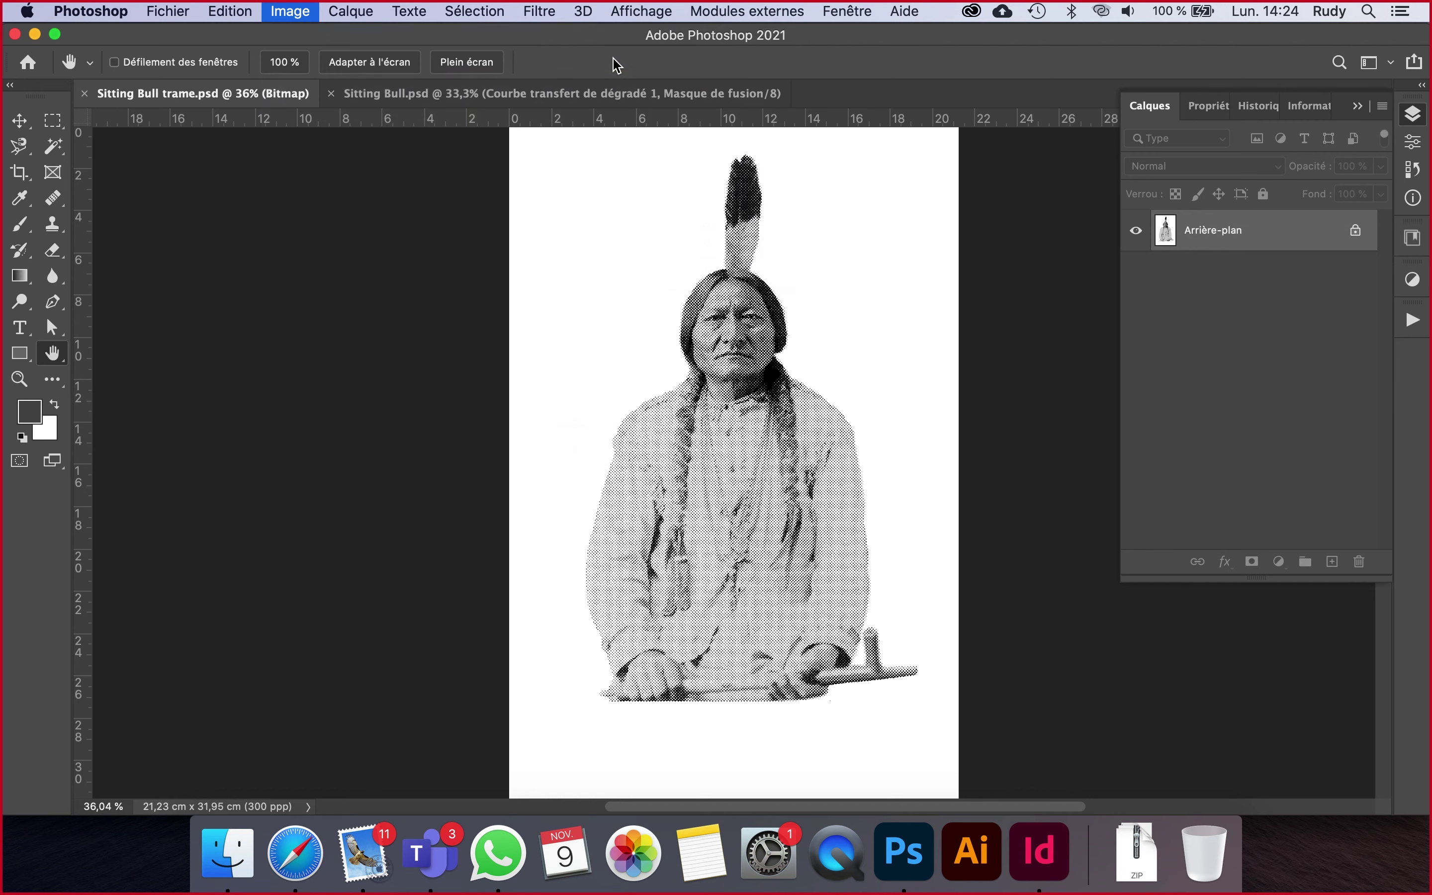
pyautogui.click(772, 401)
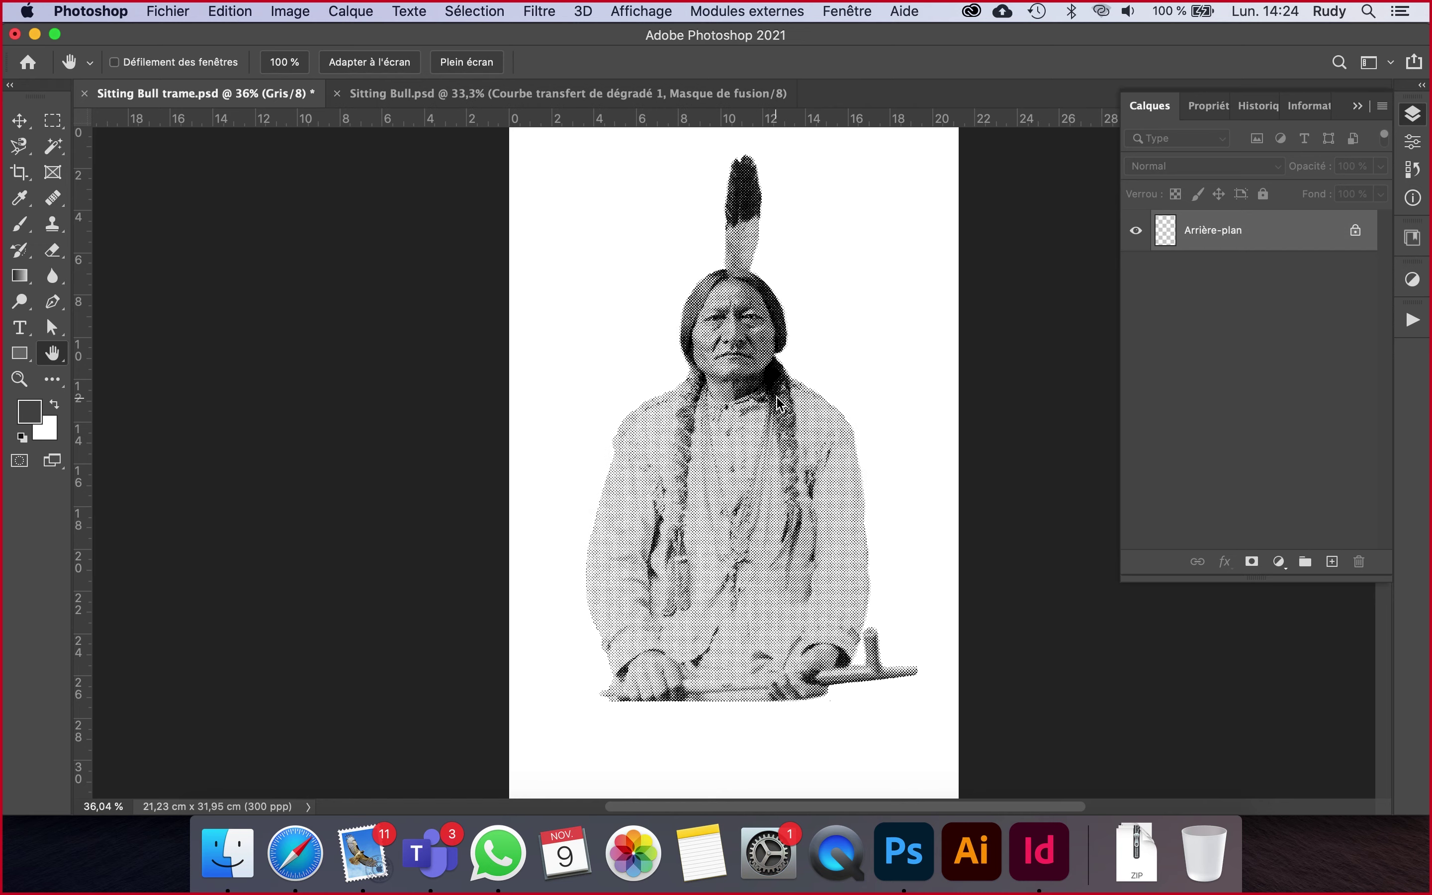
# - Convert Sitting Bull trame.psd to RGB colour mode and unlock its background layer
pyautogui.click(291, 13)
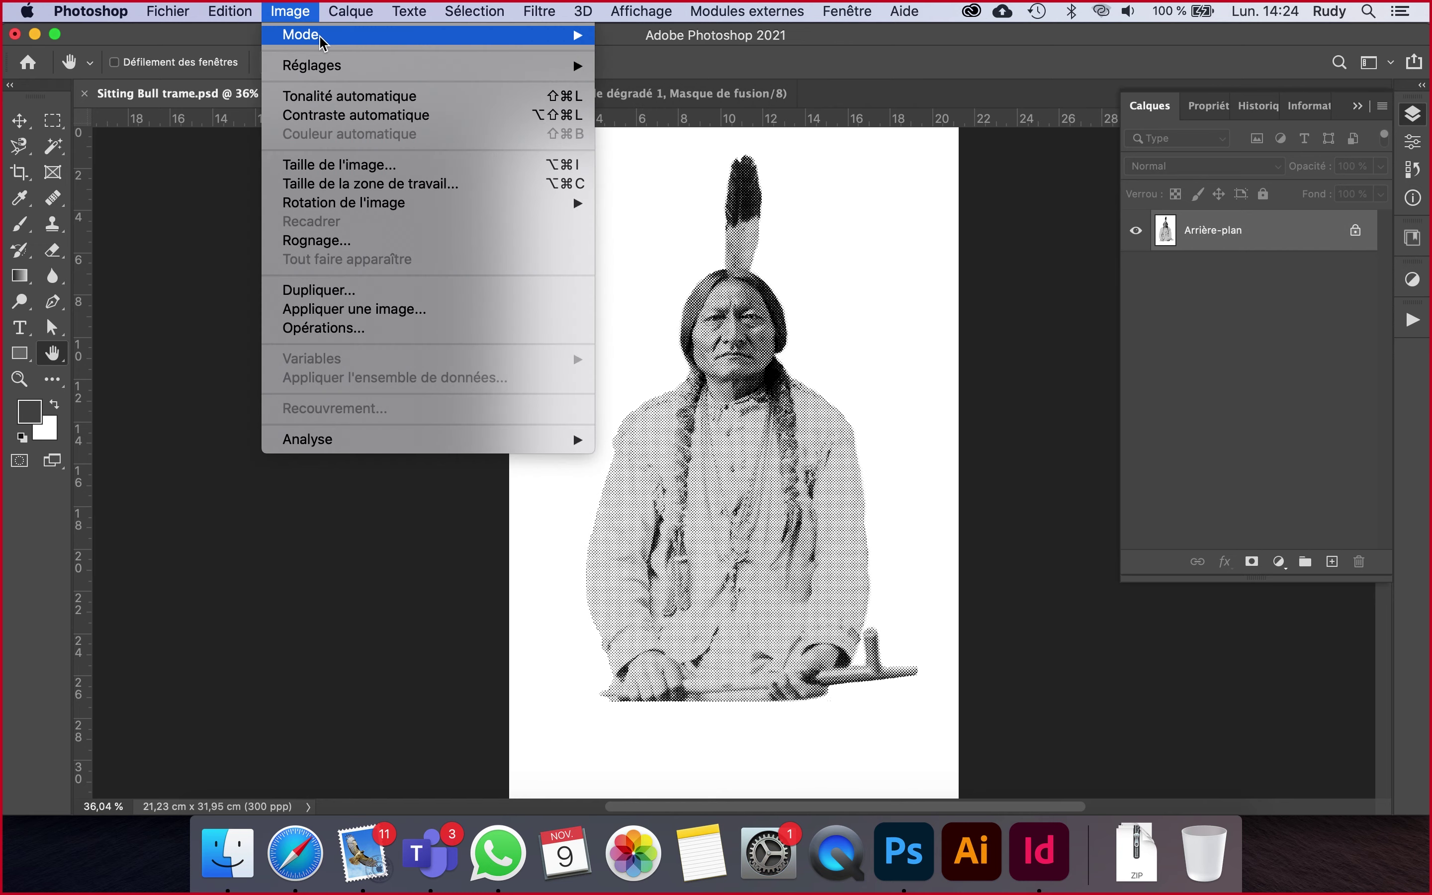
pyautogui.moveTo(532, 34)
pyautogui.click(663, 118)
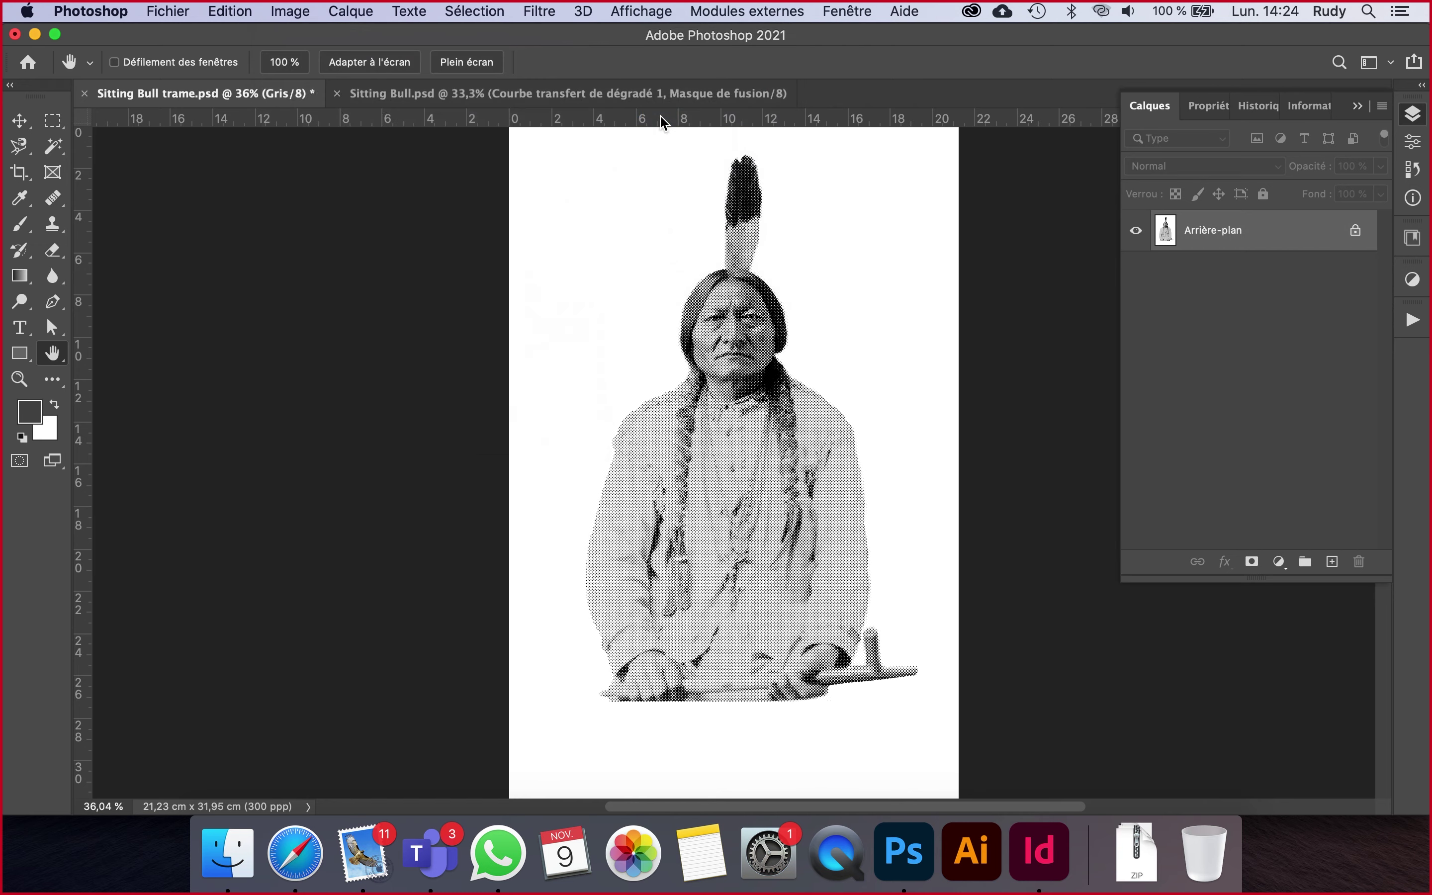
pyautogui.click(1354, 232)
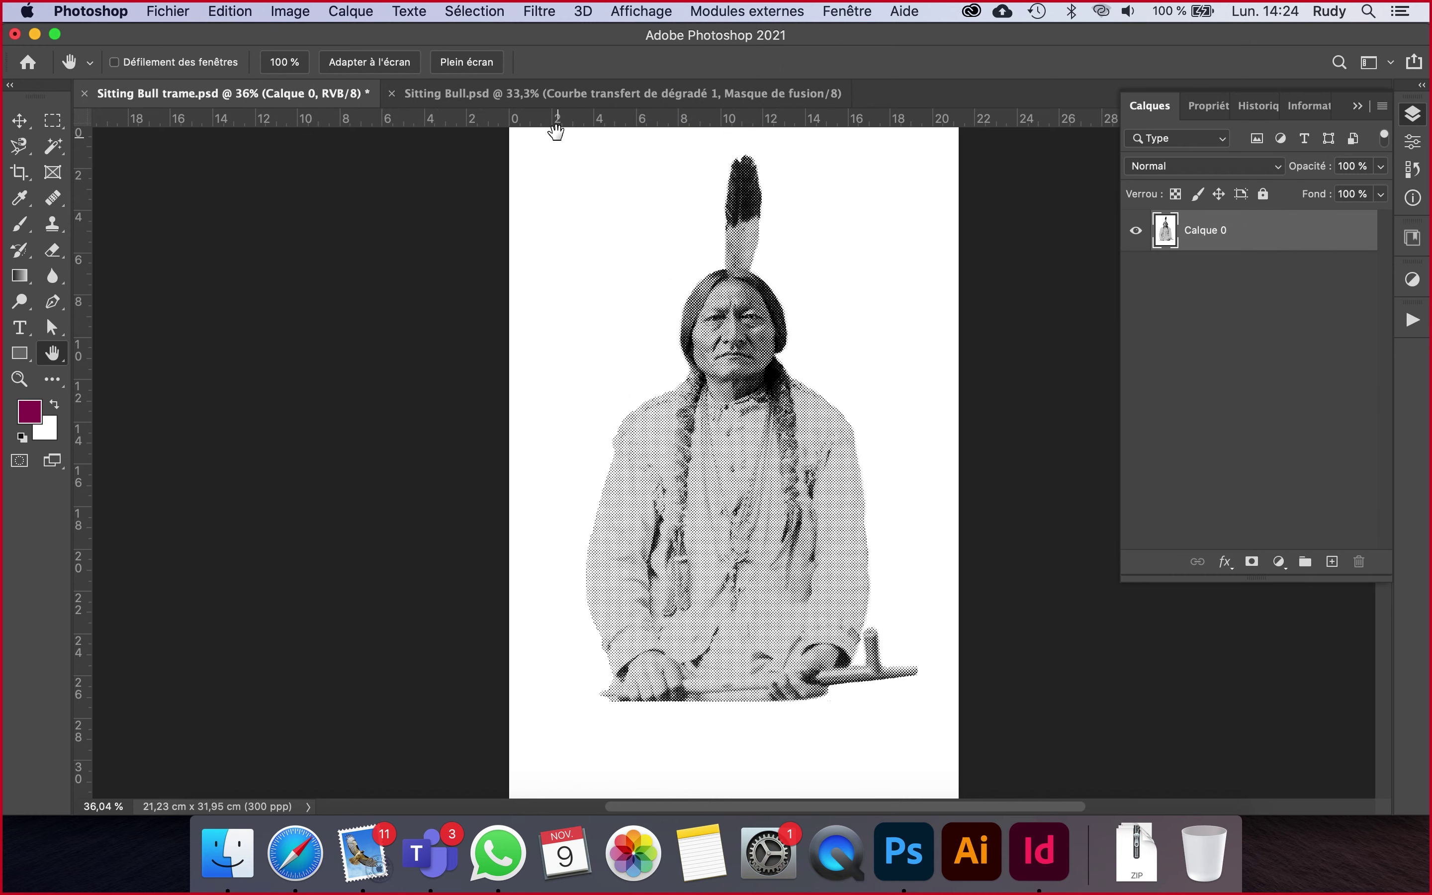
# - Copy the masked portrait layer Calque 0 from Sitting Bull.psd into Sitting Bull trame.psd and align it exactly over the halftone figure
pyautogui.click(561, 98)
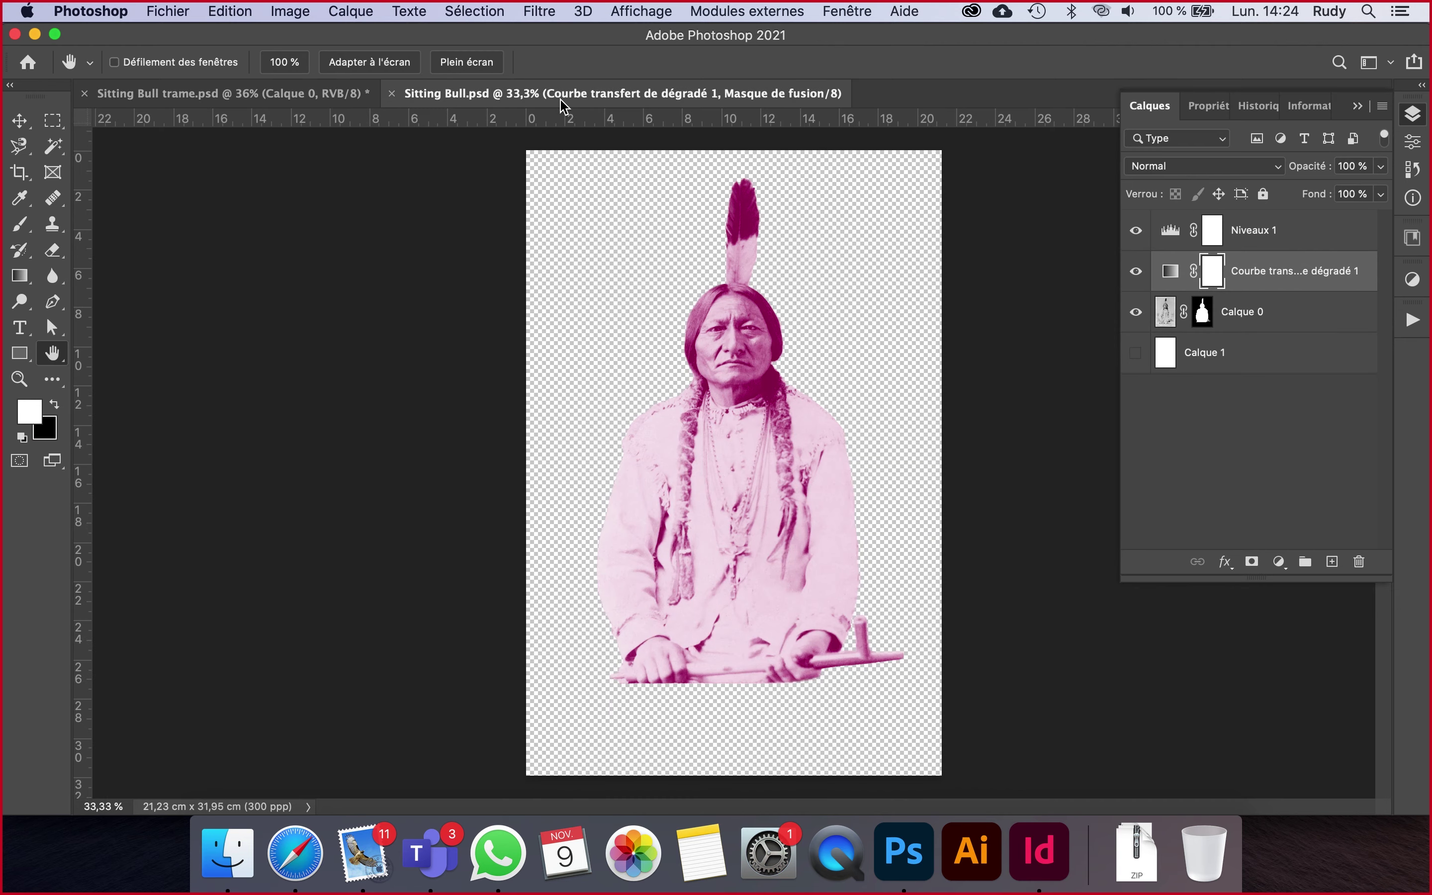
pyautogui.click(1166, 313)
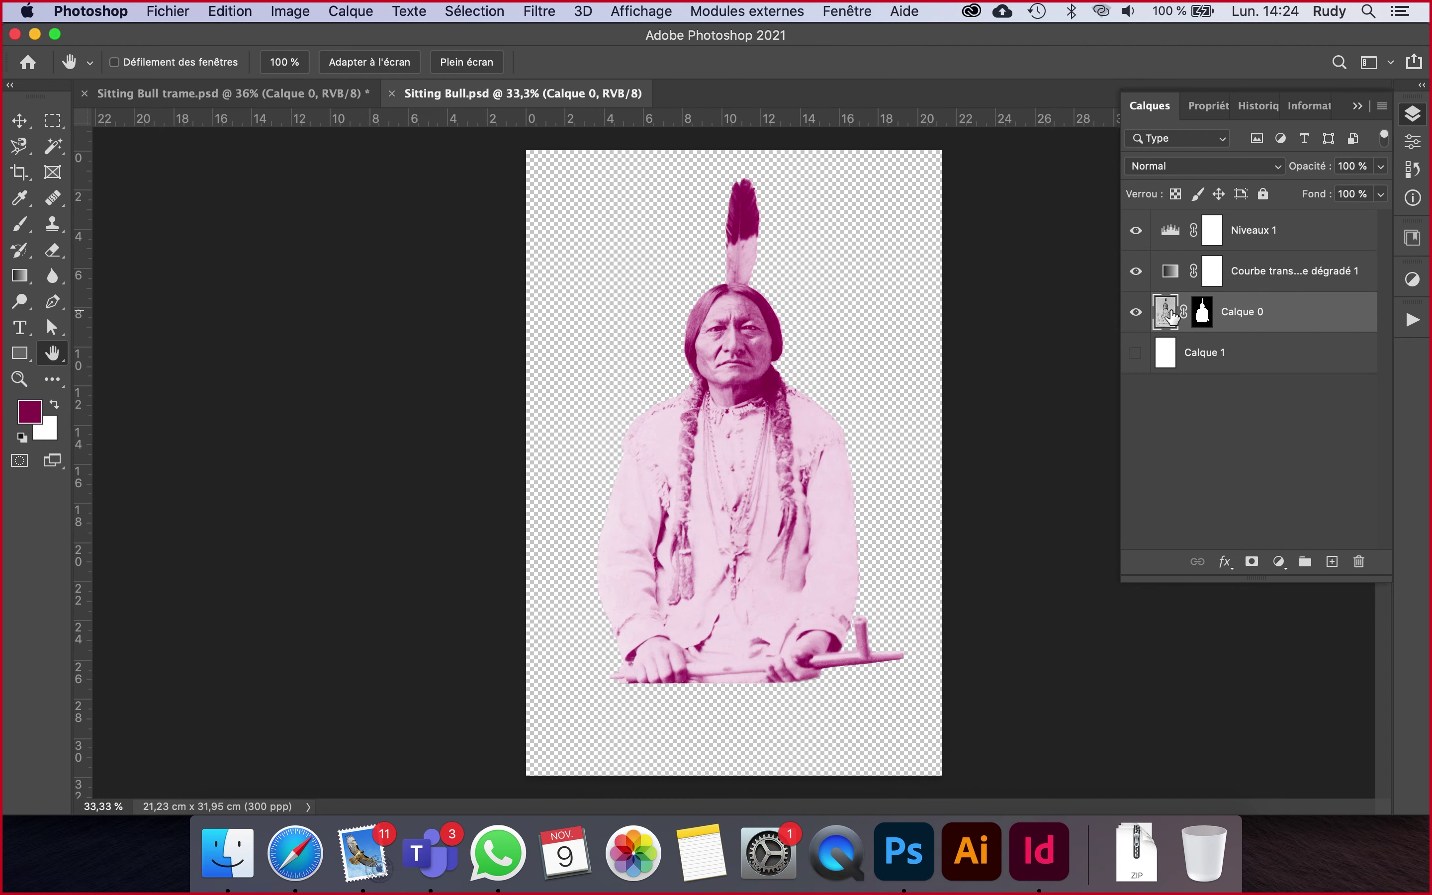
pyautogui.moveTo(1304, 314); pyautogui.dragTo(822, 406)
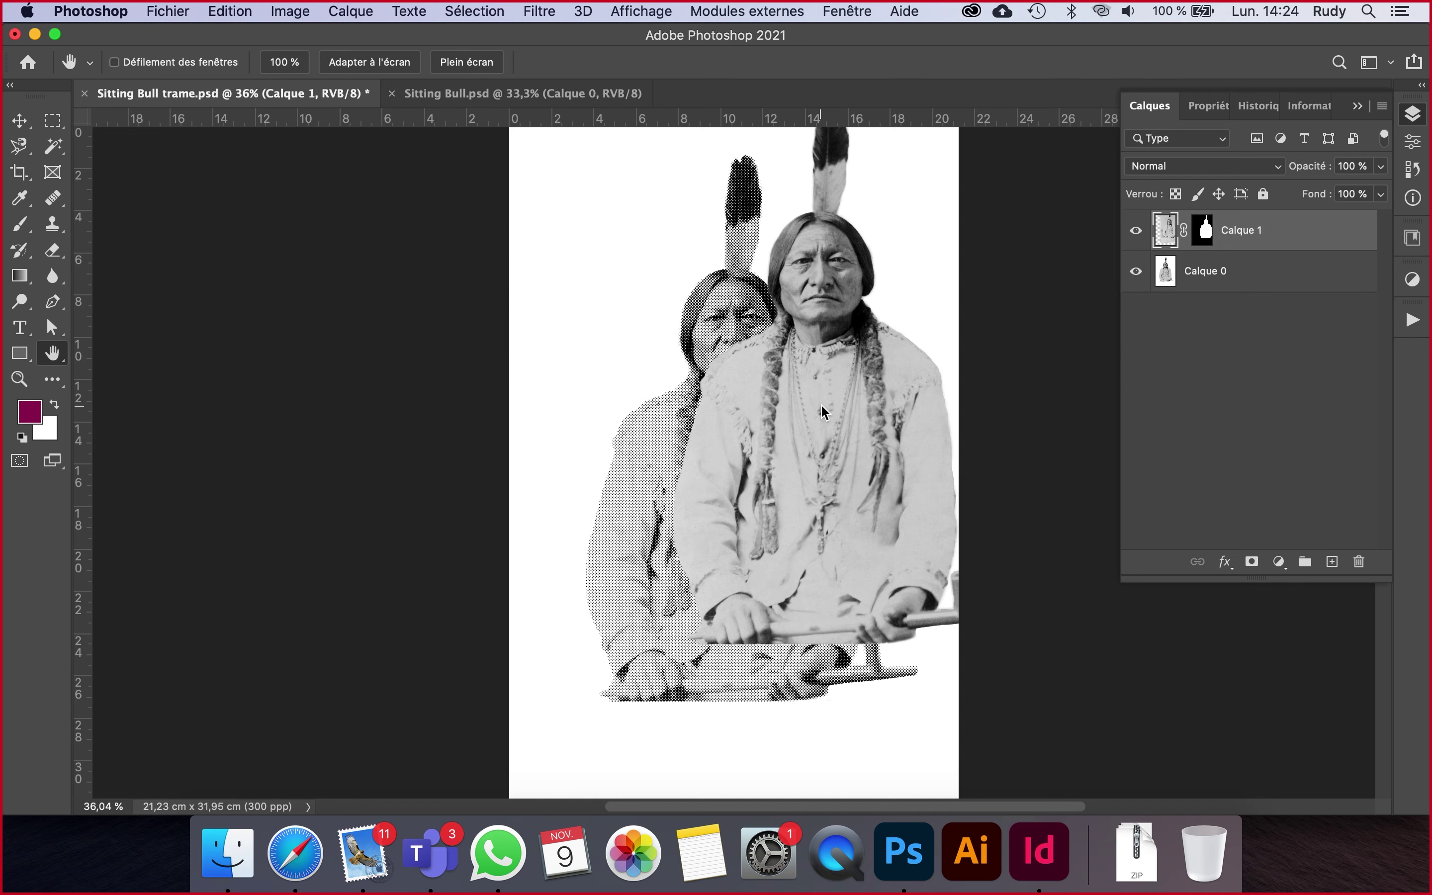
pyautogui.click(29, 124)
pyautogui.moveTo(834, 274); pyautogui.dragTo(746, 335)
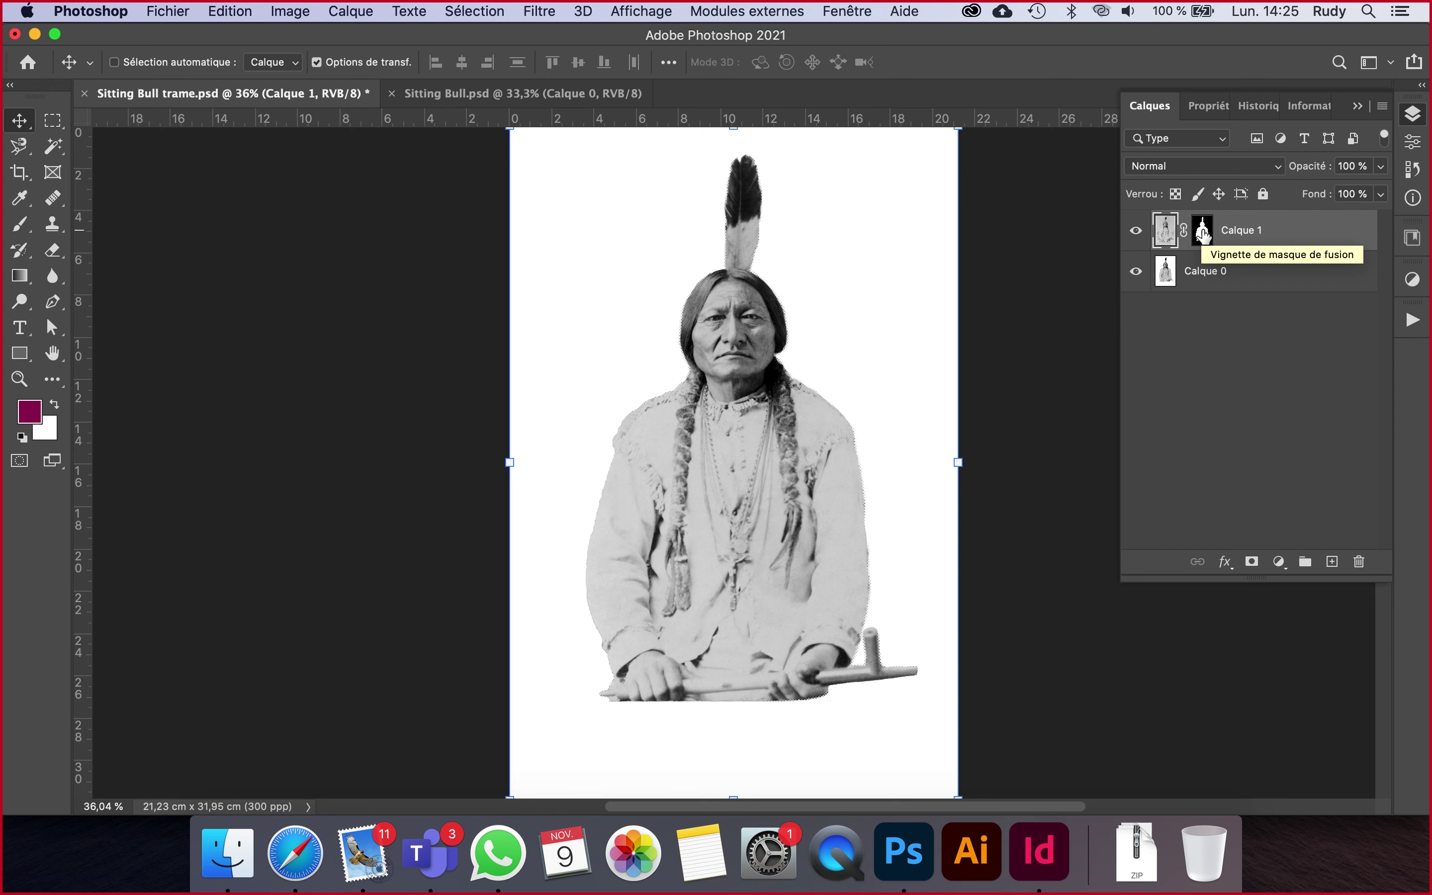
# - Load the layer mask of Calque 1 as a selection, hide Calque 1, and add a mask from that selection to the halftone layer Calque 0
pyautogui.press('super')
pyautogui.press('super')
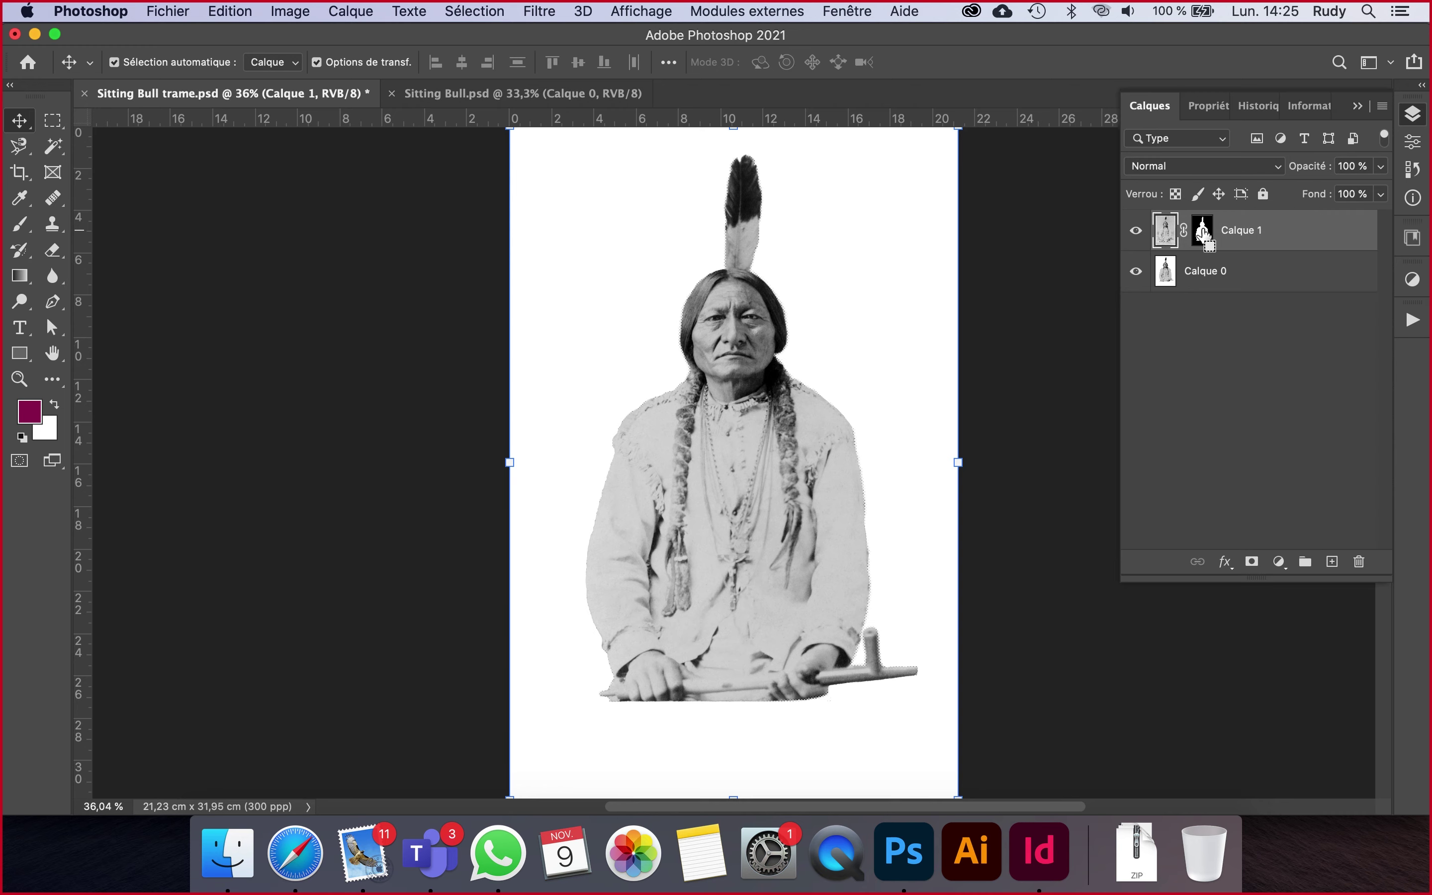
pyautogui.keyDown('super'); pyautogui.click(1203, 233); pyautogui.keyUp('super')
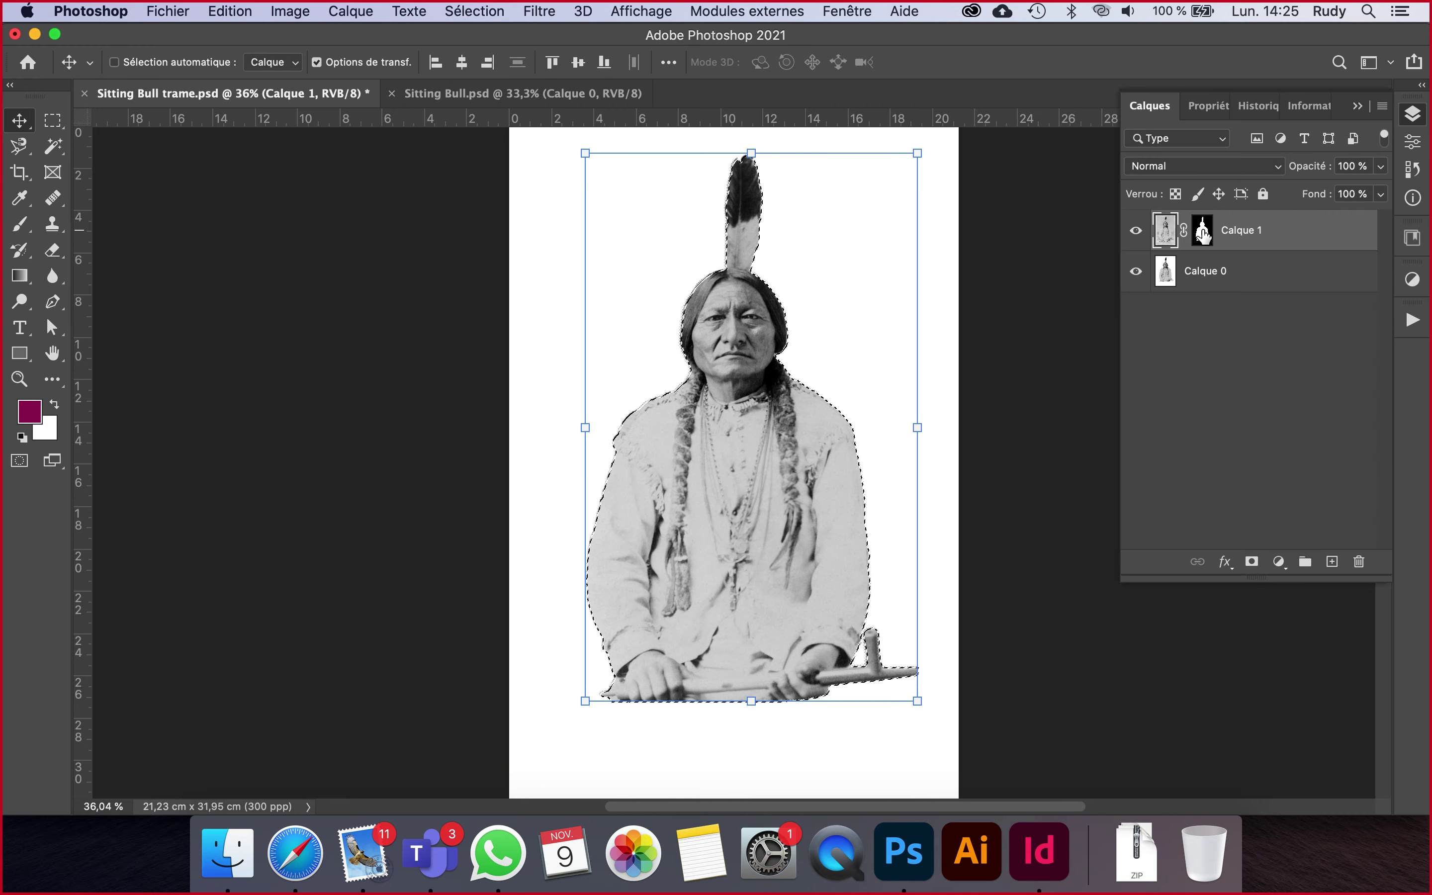
pyautogui.click(1137, 231)
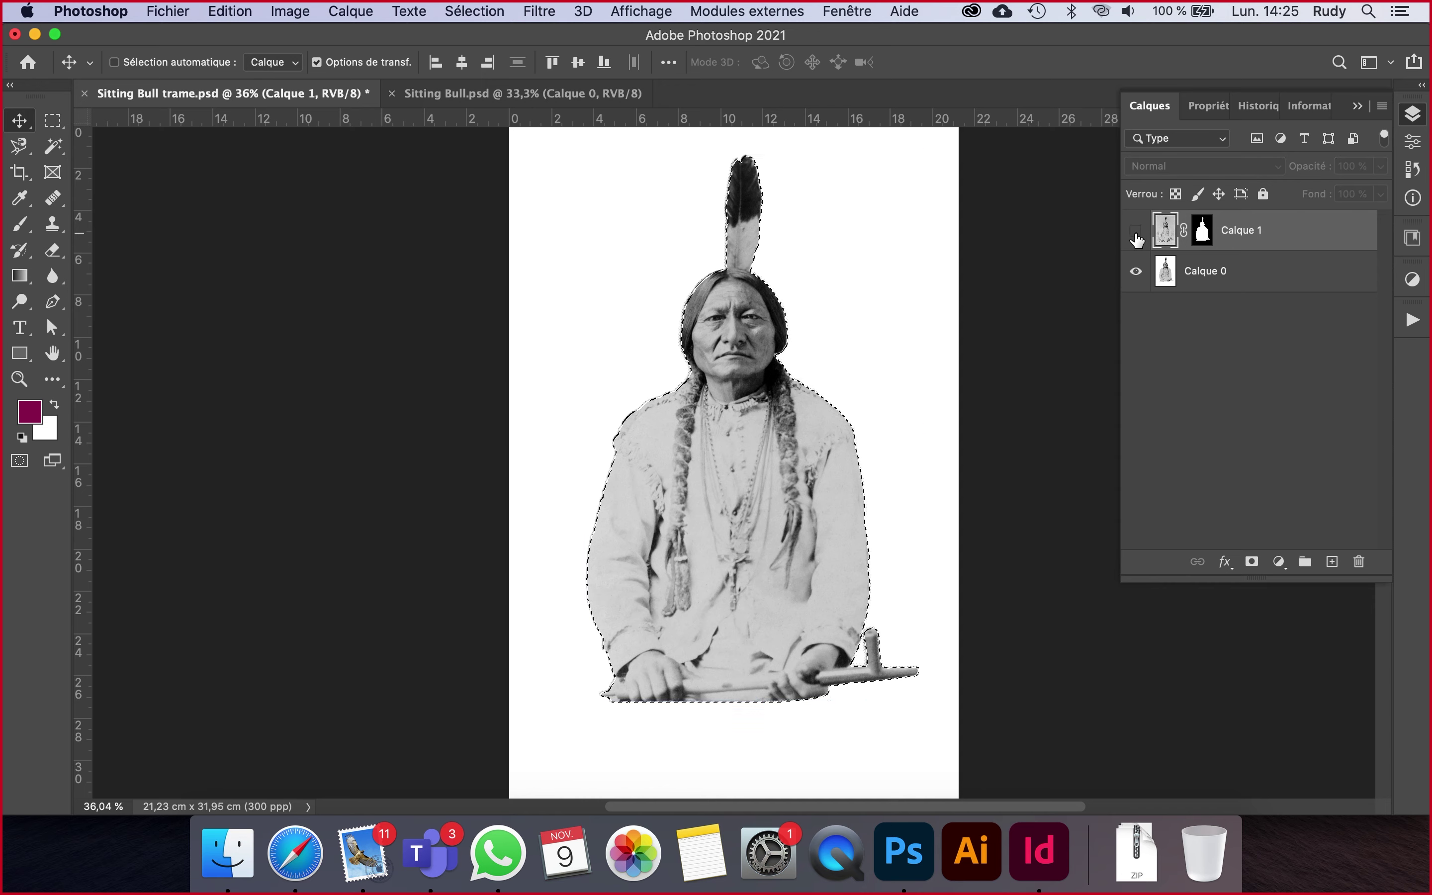
pyautogui.click(1171, 278)
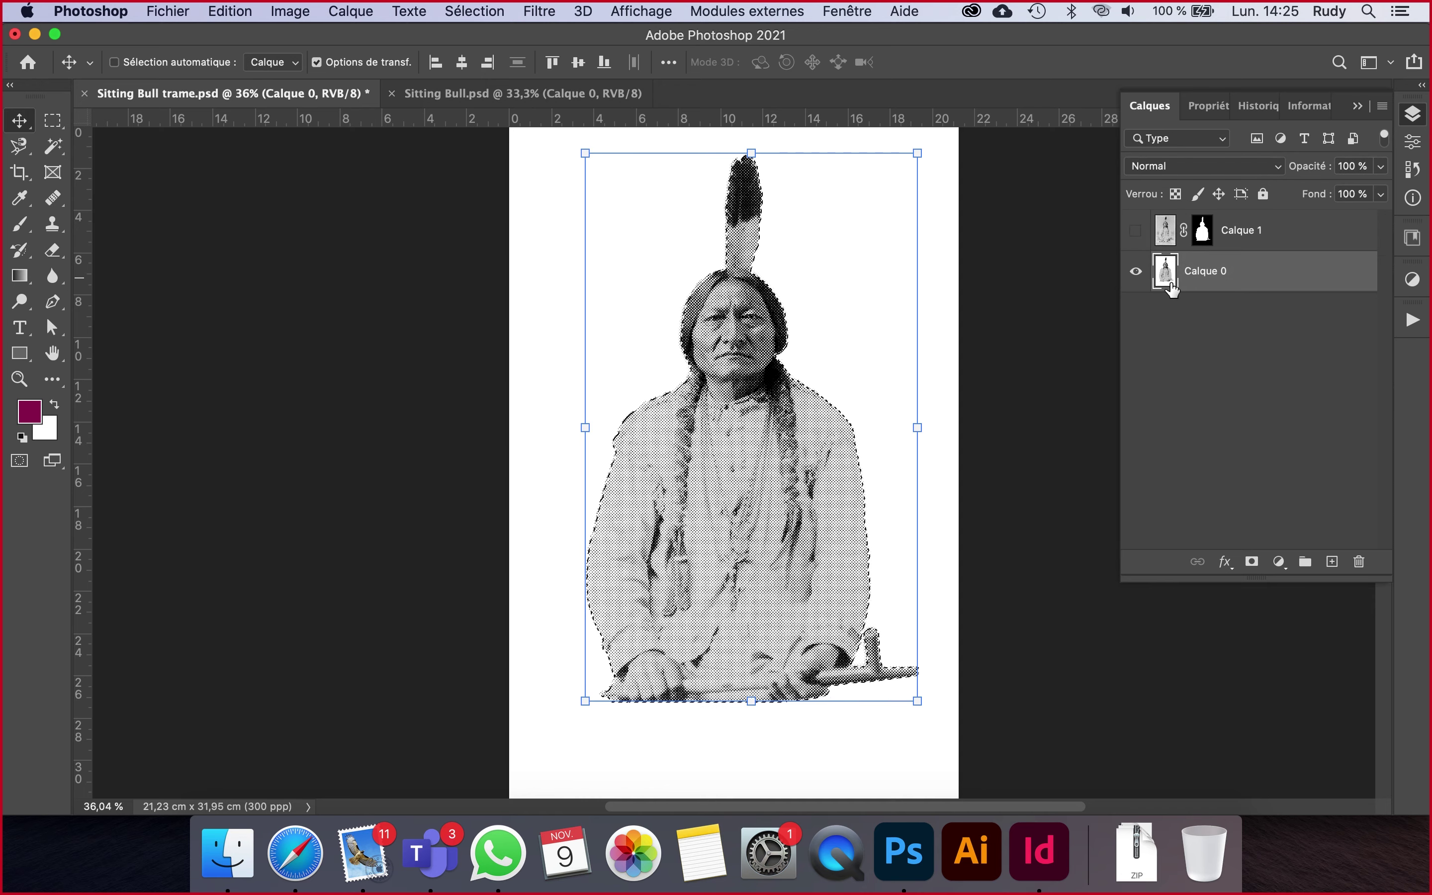
pyautogui.click(1253, 564)
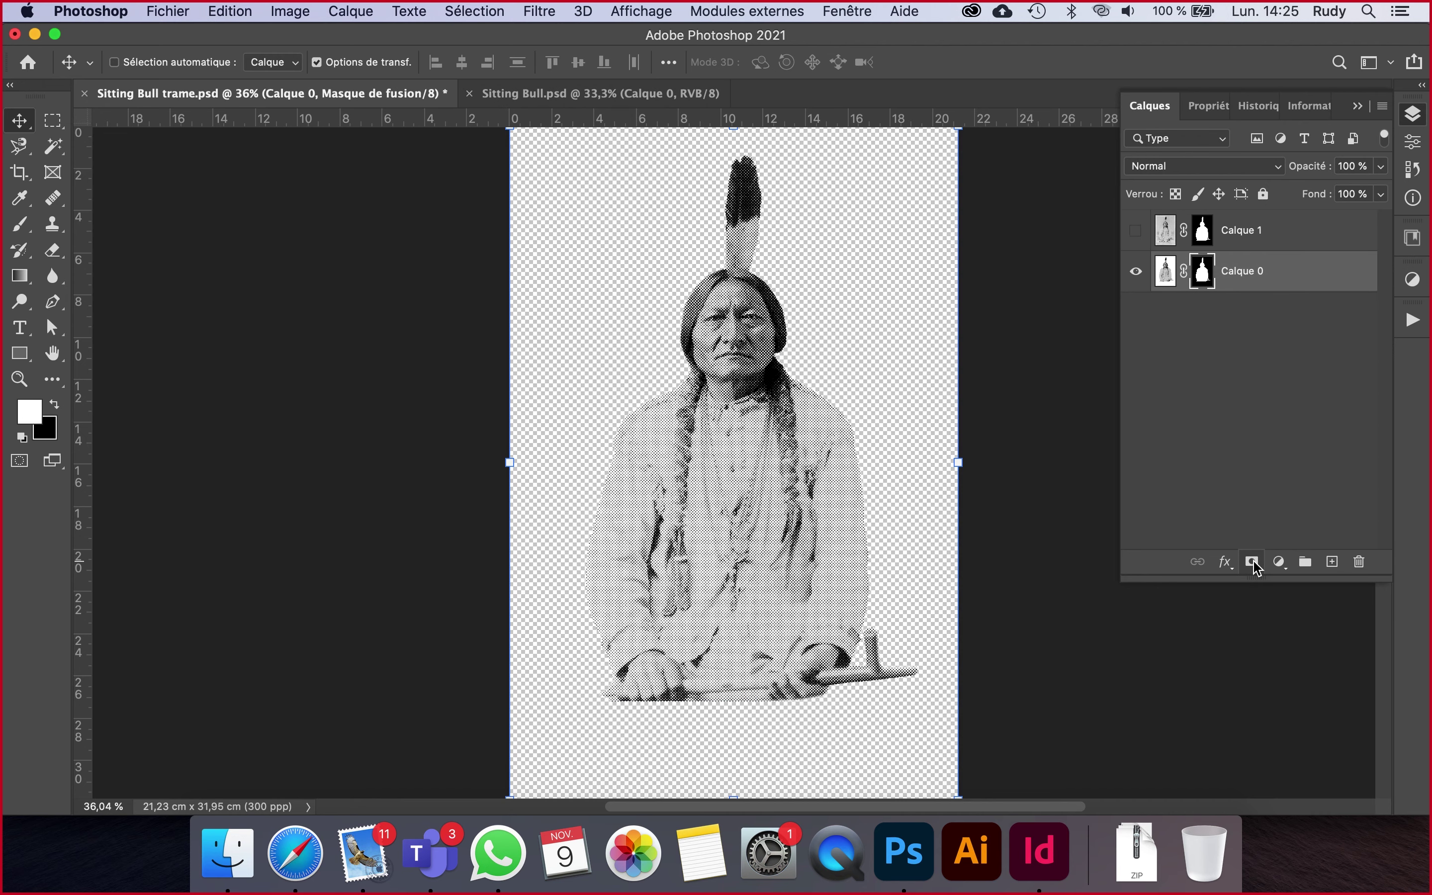
# - Delete the hidden portrait layer Calque 1 and add a new layer filled with white at 100% opacity beneath the halftone layer Calque 0
pyautogui.click(1275, 236)
pyautogui.moveTo(1301, 234); pyautogui.dragTo(1360, 555)
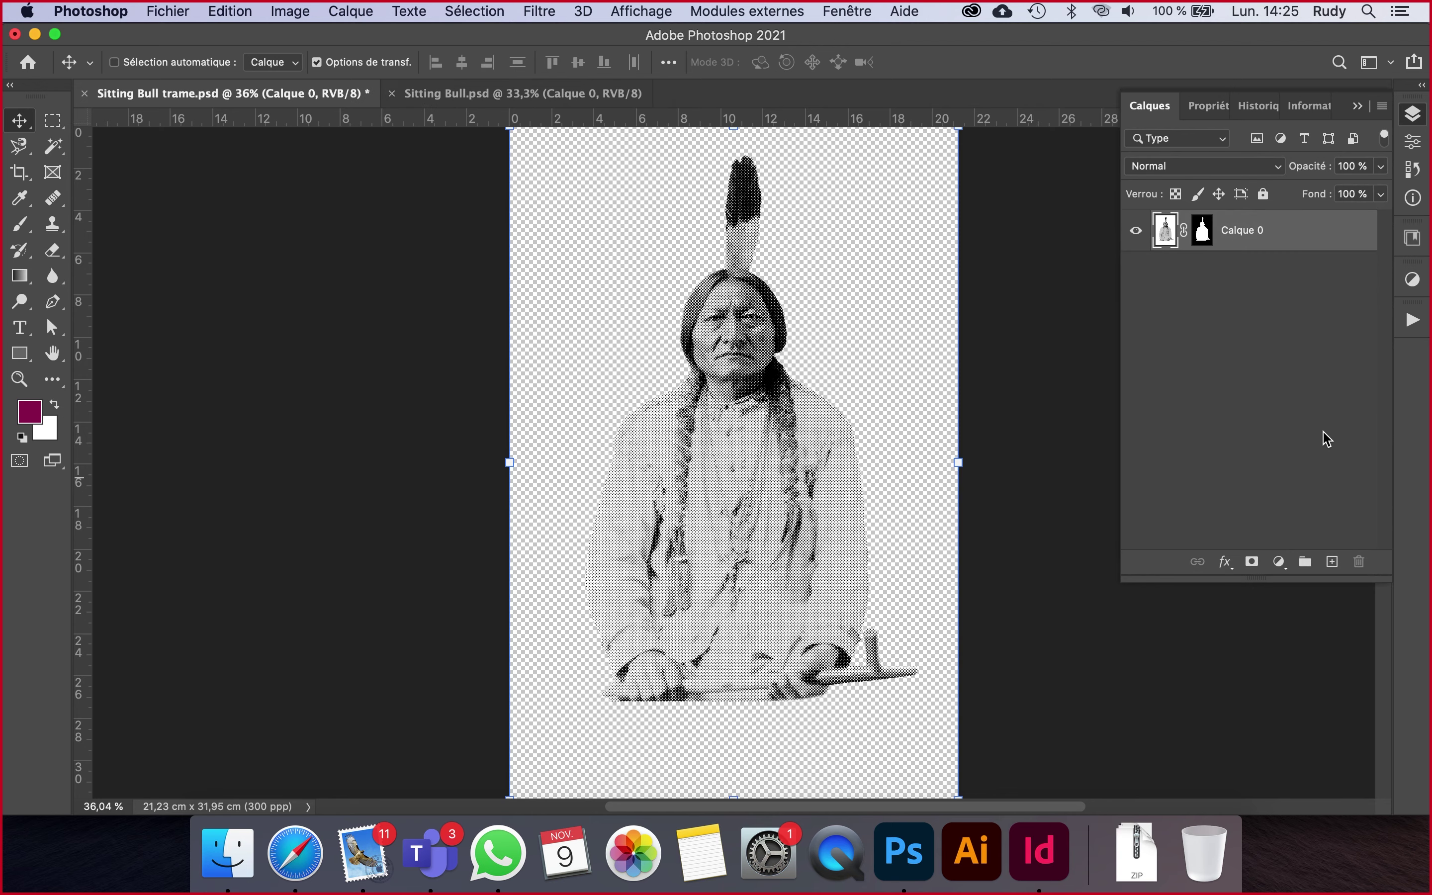
pyautogui.click(1330, 568)
pyautogui.moveTo(1269, 239); pyautogui.dragTo(1272, 295)
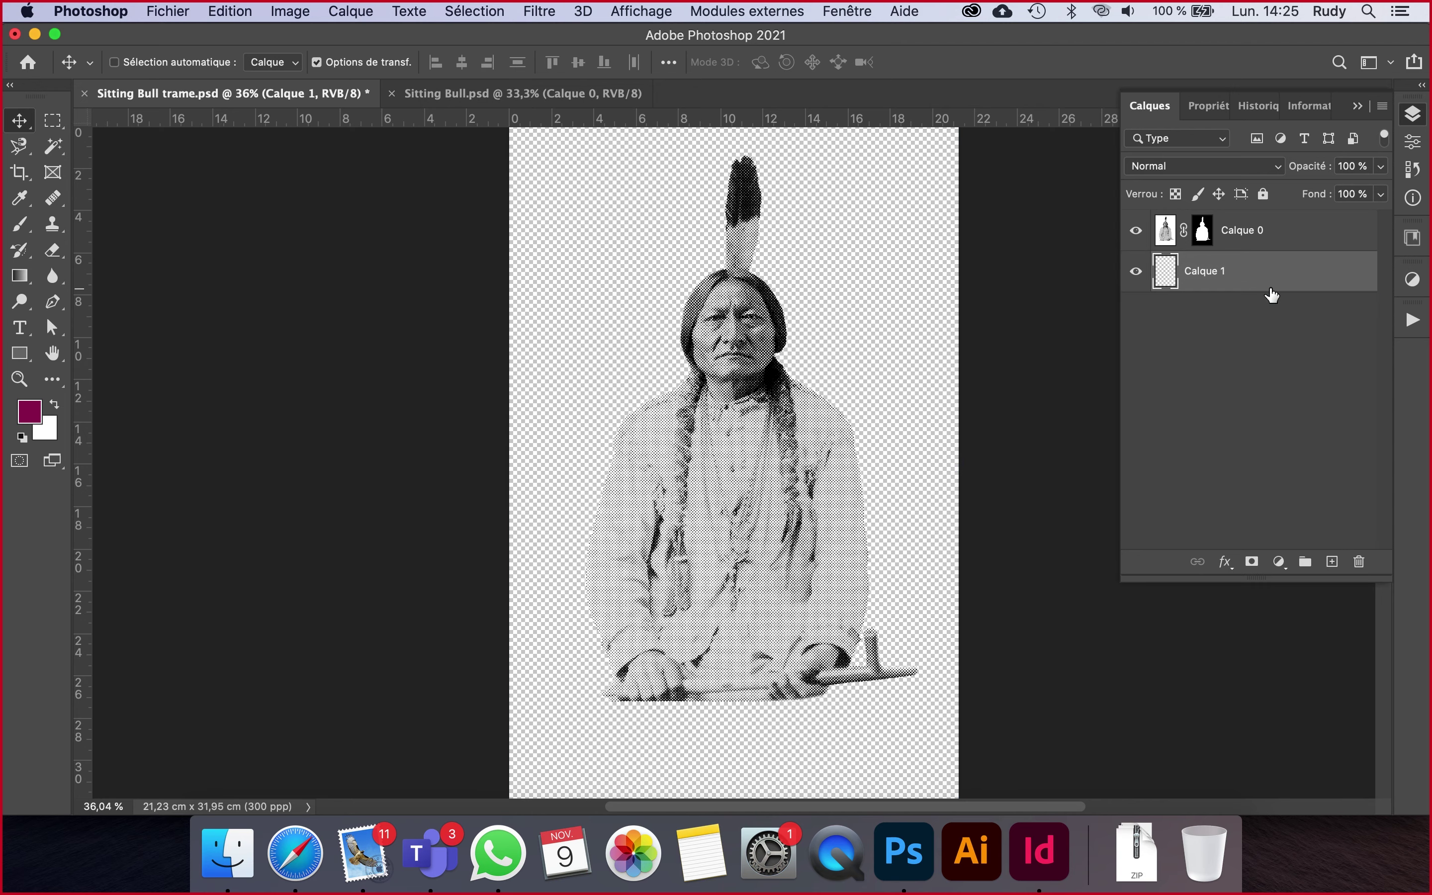
pyautogui.hotkey('shift', 'BackSpace')
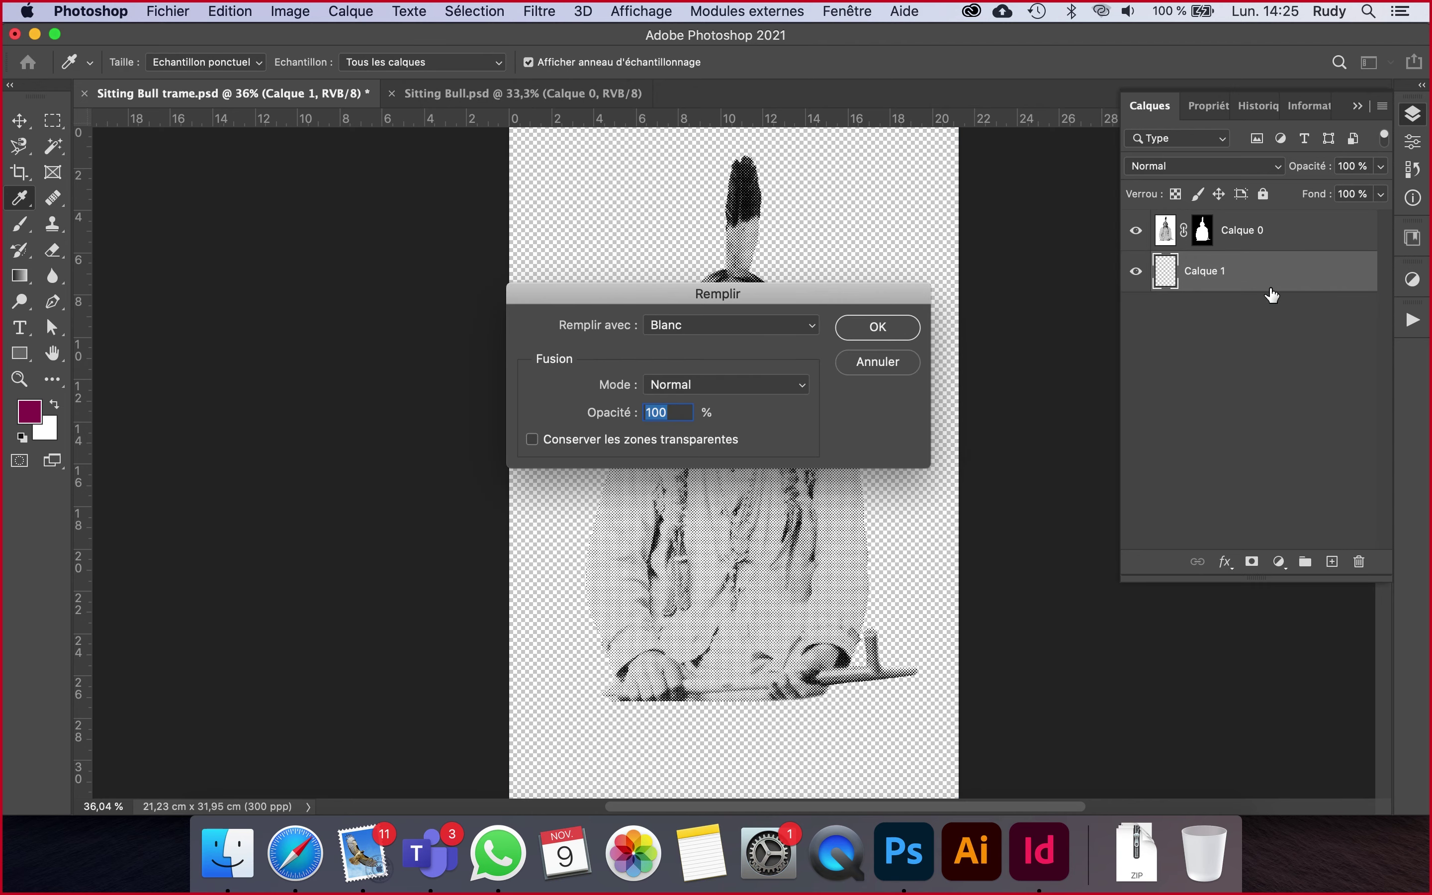
pyautogui.click(902, 328)
# - Add a gradient map adjustment layer above the halftone layer Calque 0 with the magenta-to-white foreground-to-background gradient
pyautogui.doubleClick(20, 379)
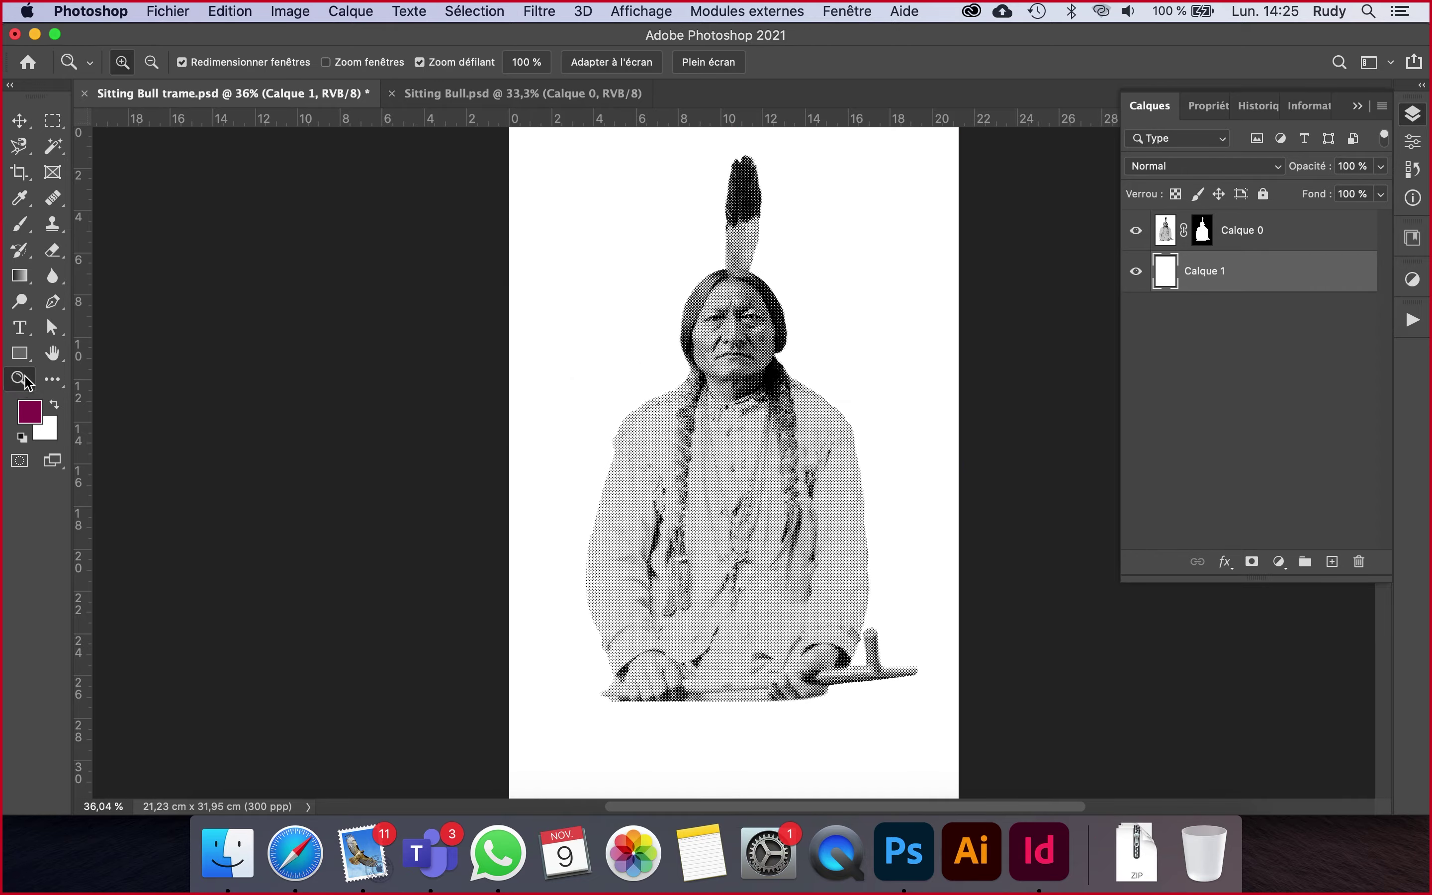
pyautogui.press('h')
pyautogui.moveTo(447, 392); pyautogui.dragTo(532, 394)
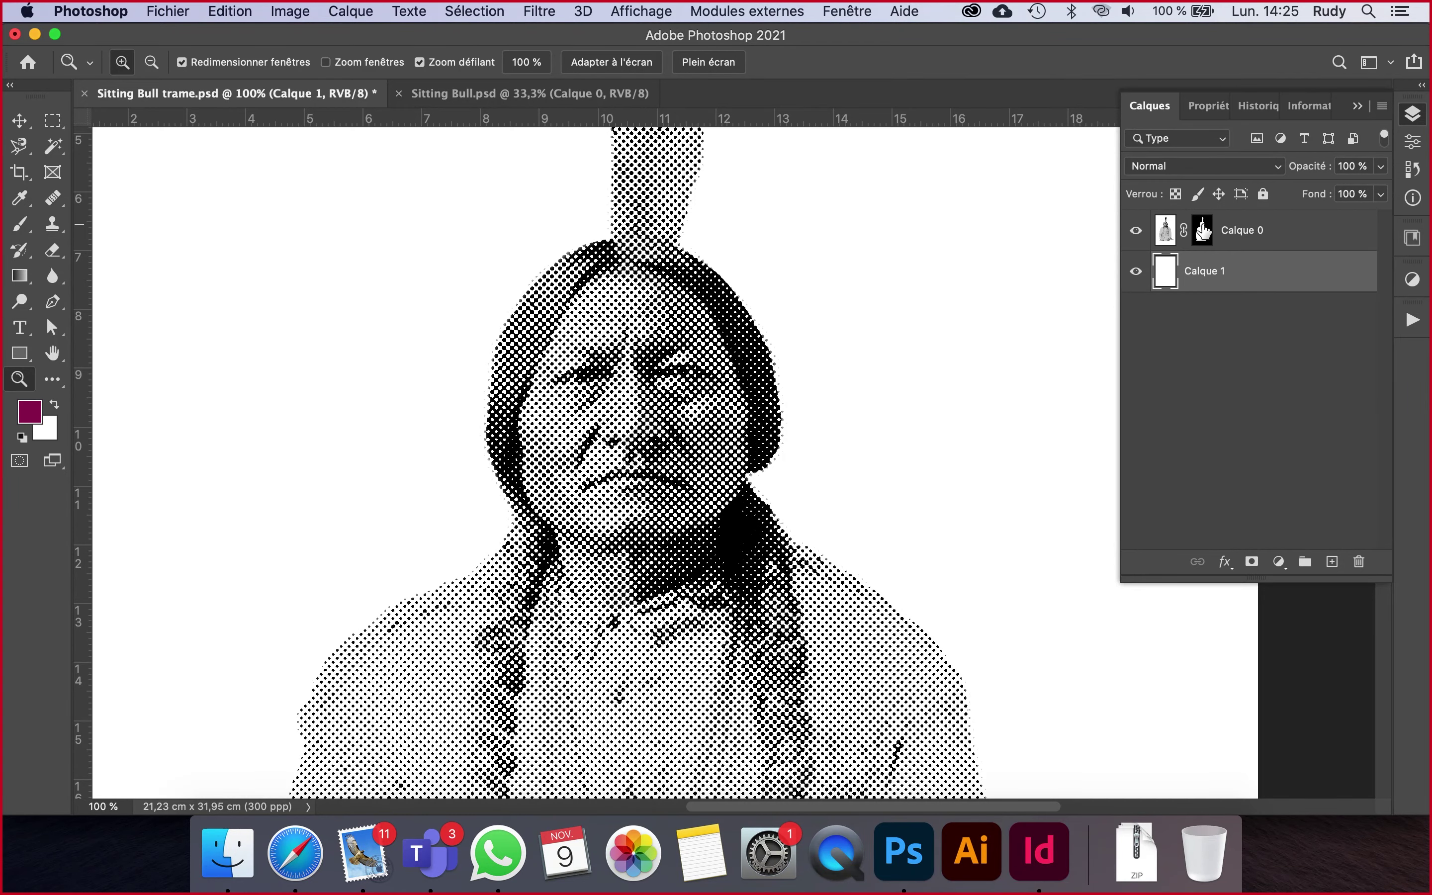
pyautogui.click(53, 354)
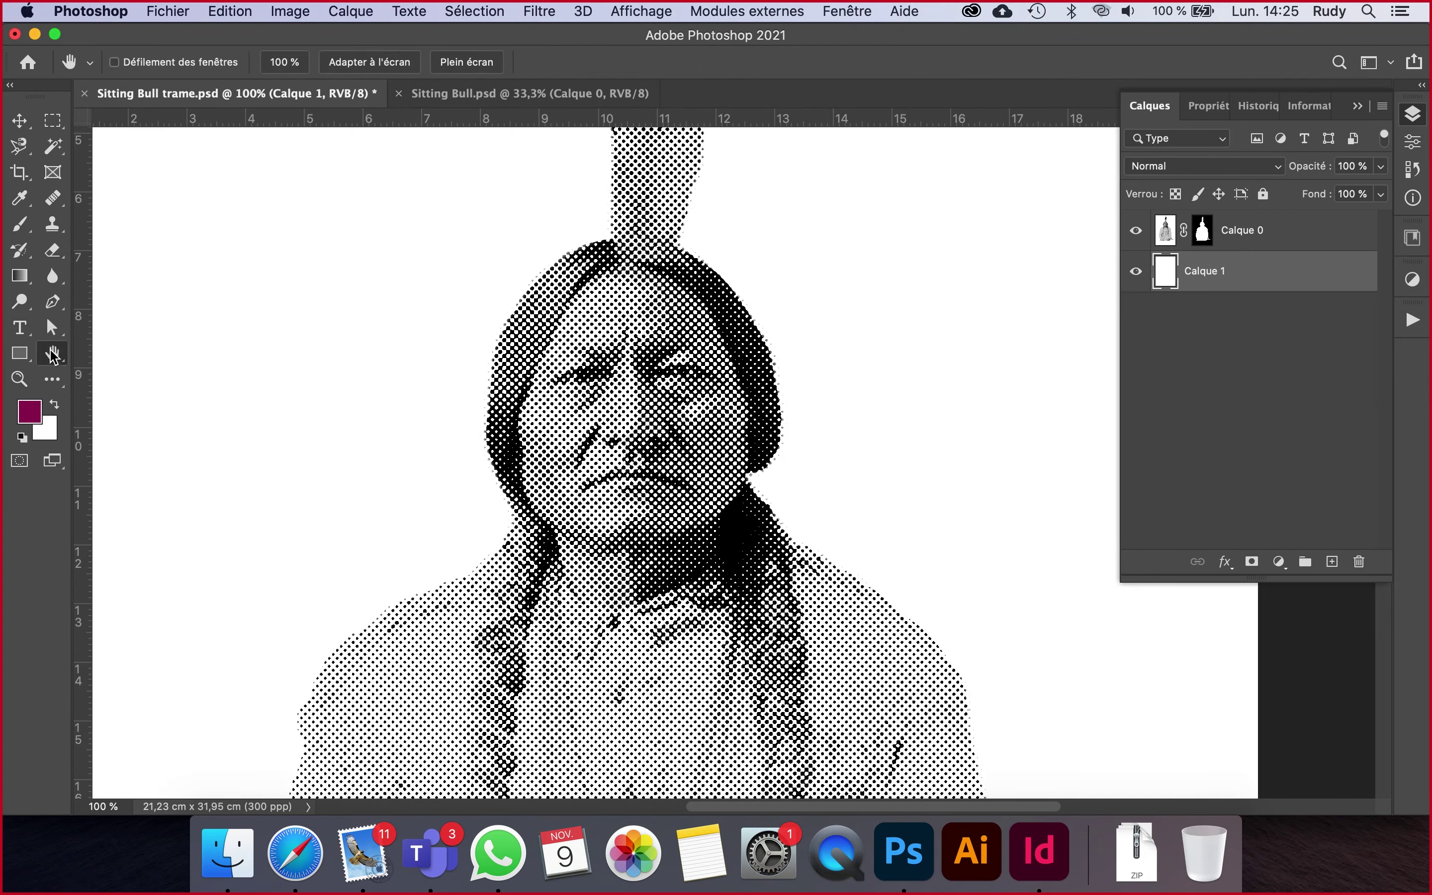
pyautogui.doubleClick(52, 354)
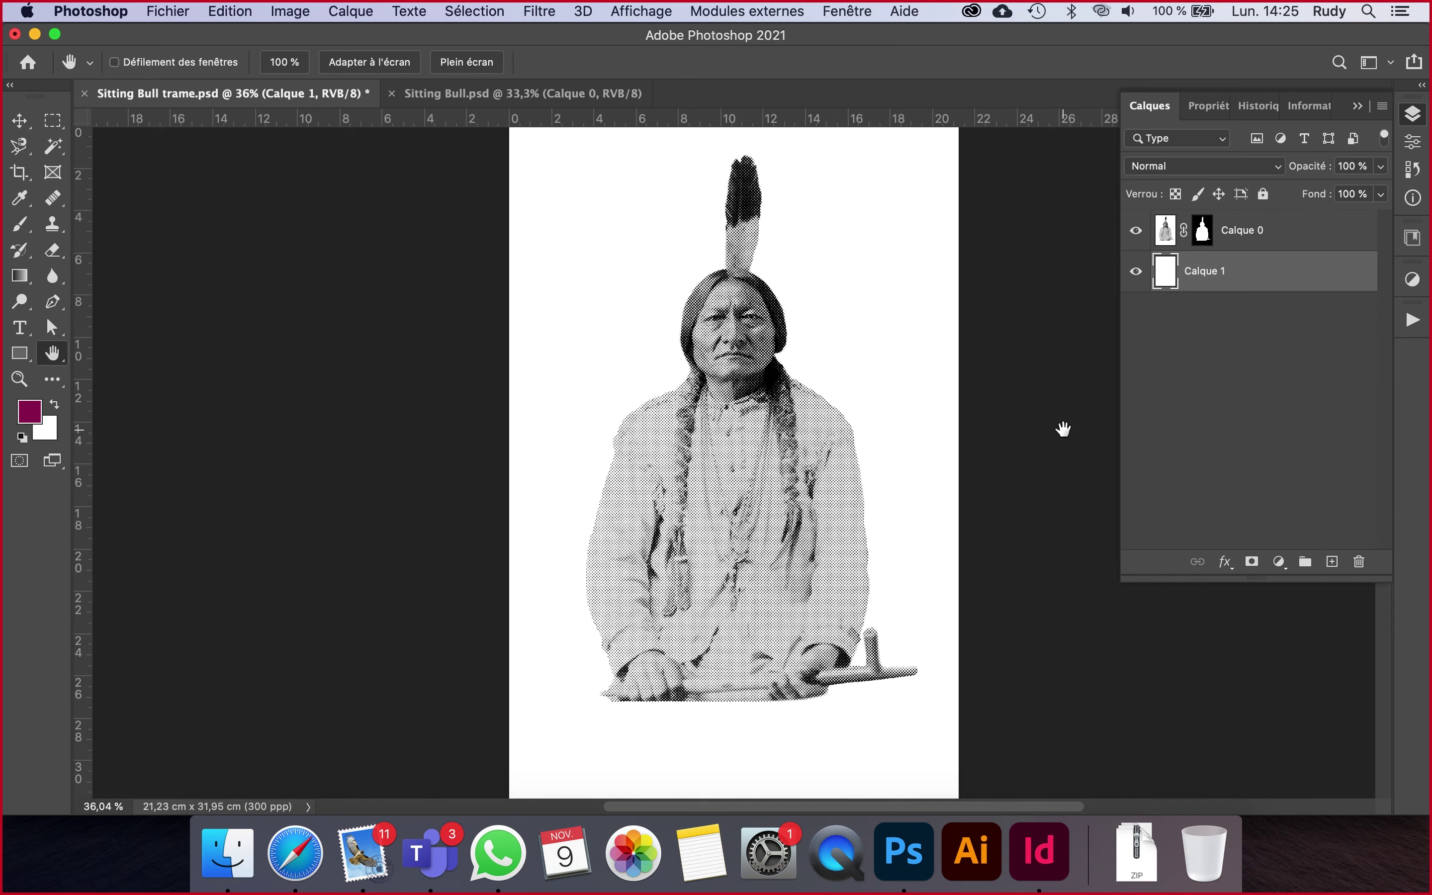
pyautogui.click(1167, 235)
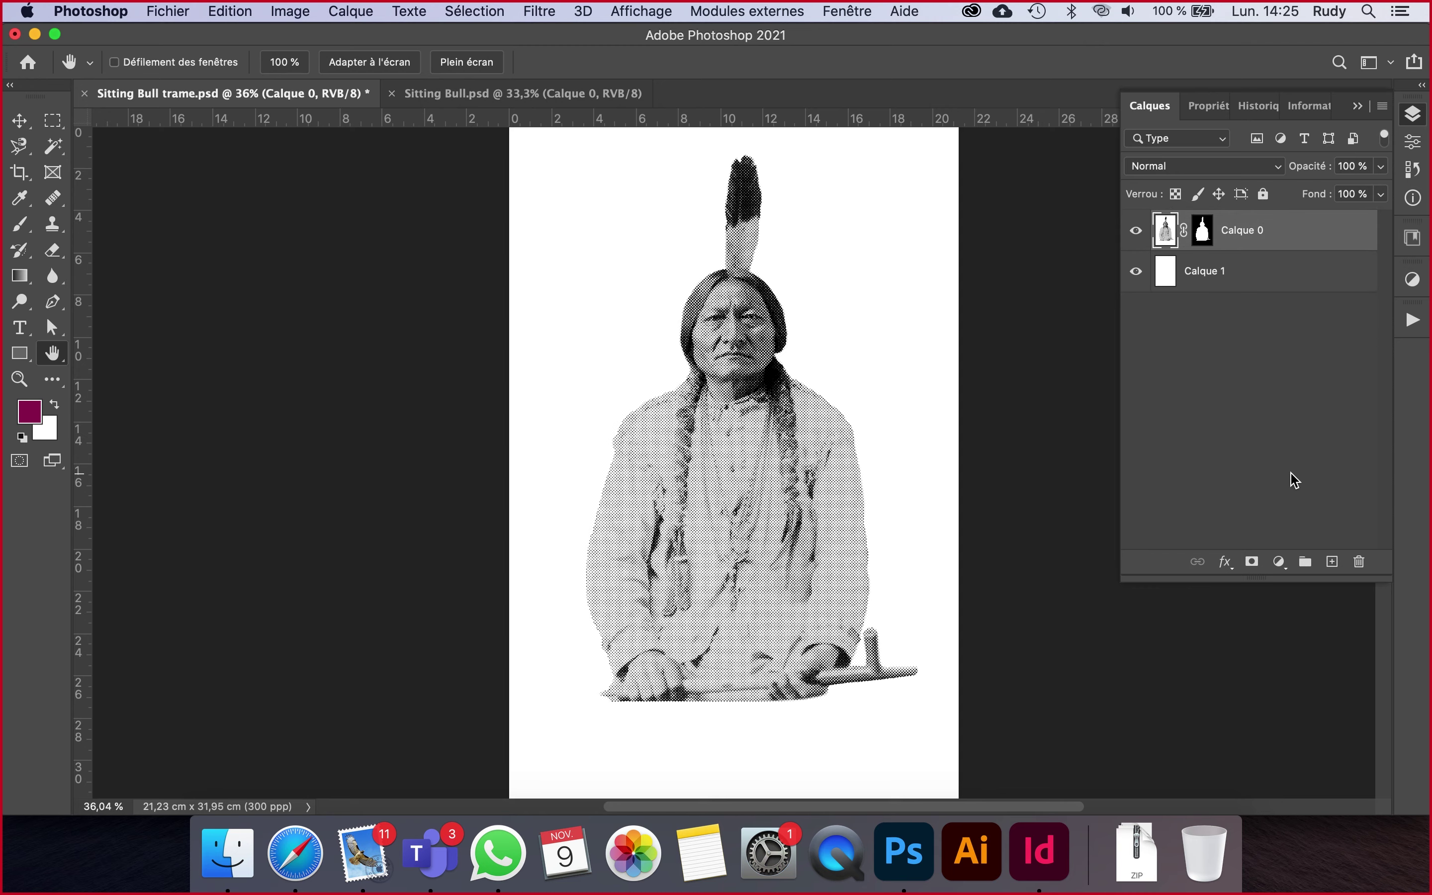
pyautogui.click(1282, 561)
pyautogui.scroll(-5, 1285, 644)
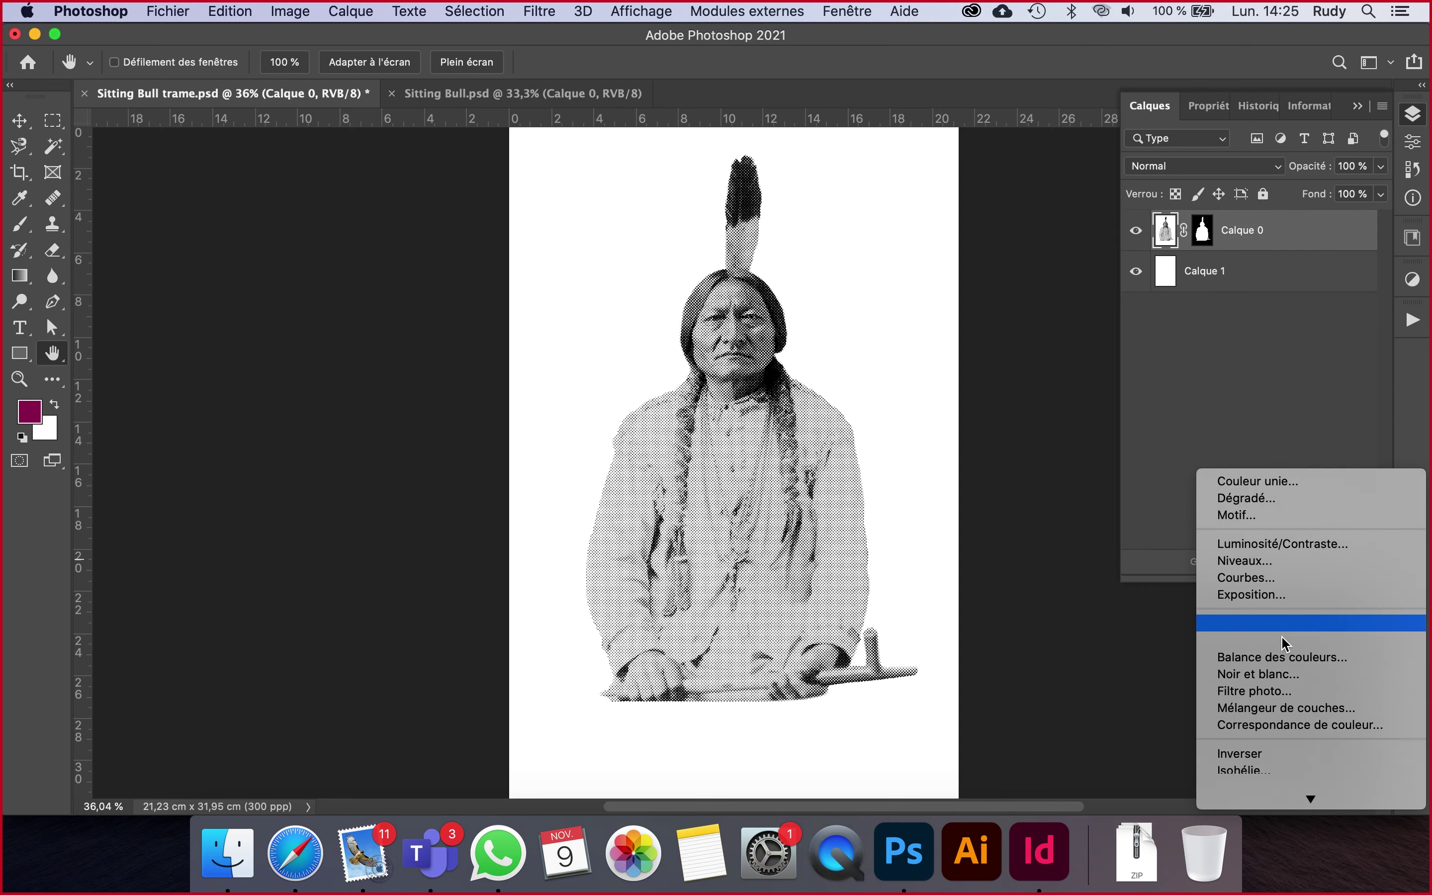
pyautogui.click(1281, 780)
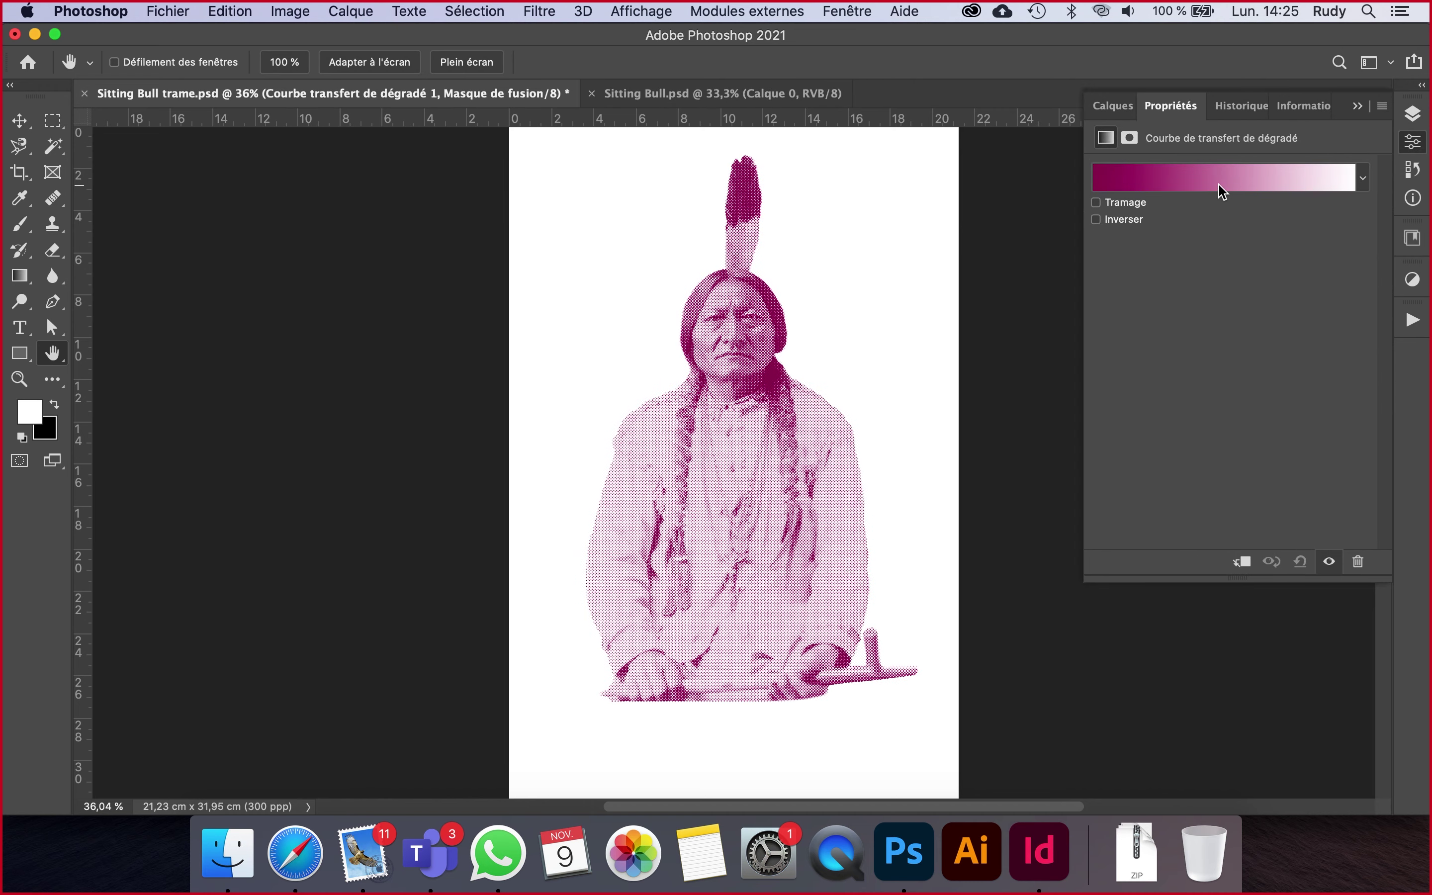
pyautogui.click(1219, 184)
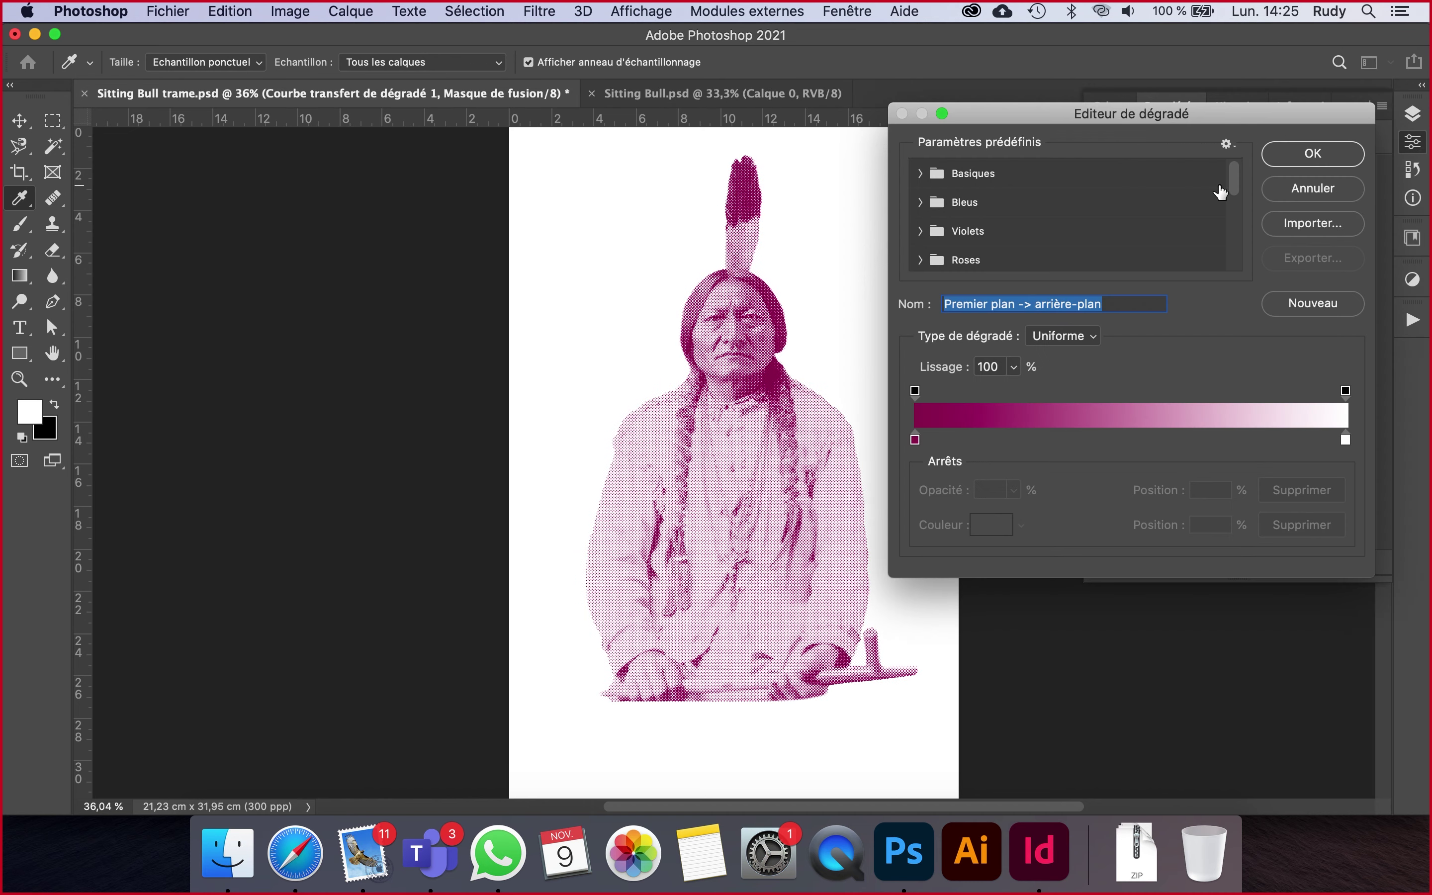
pyautogui.click(915, 440)
pyautogui.click(1310, 201)
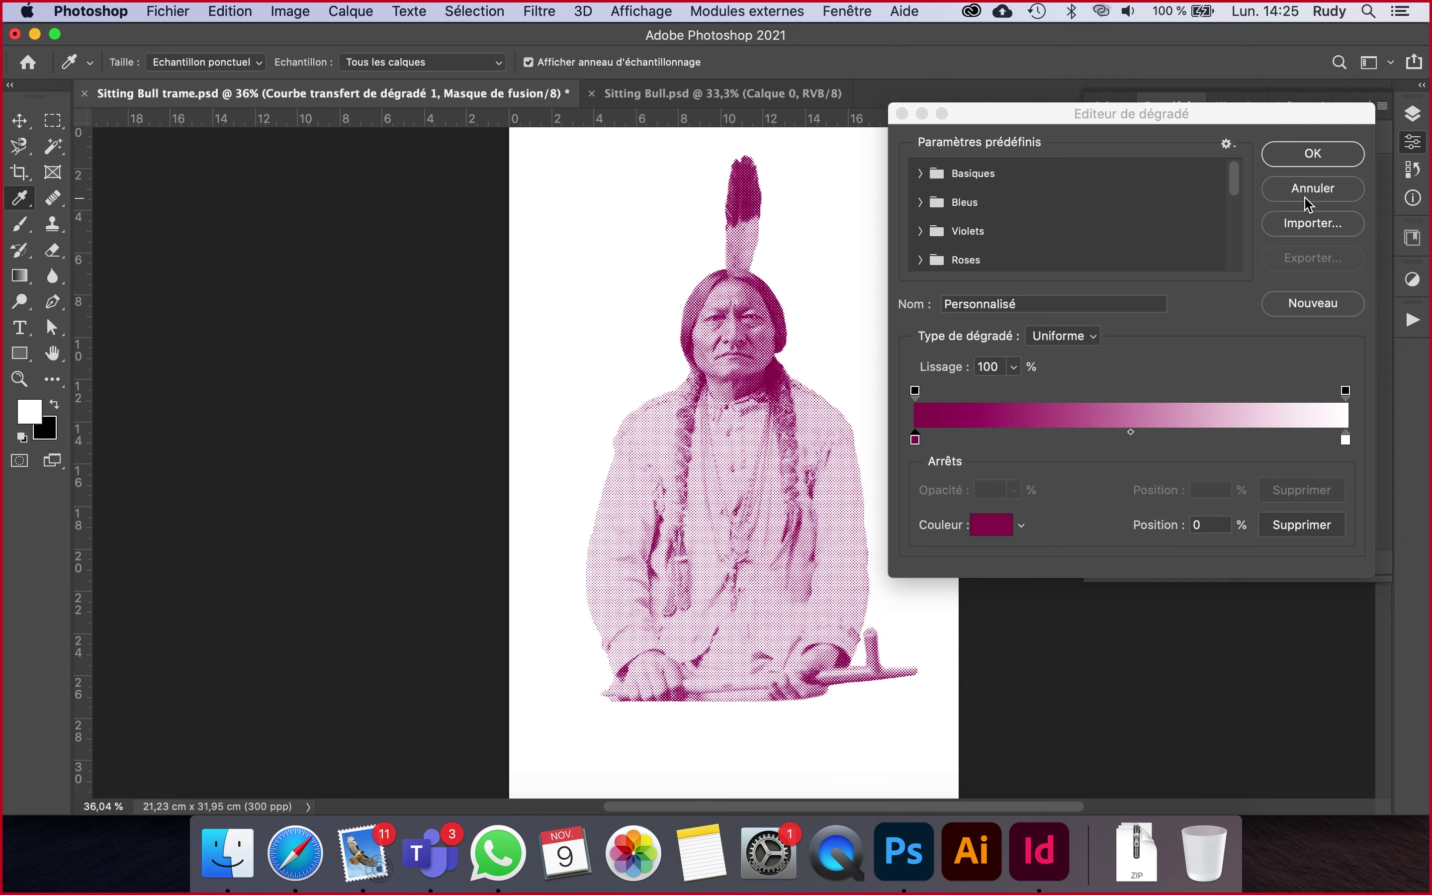
pyautogui.click(1413, 114)
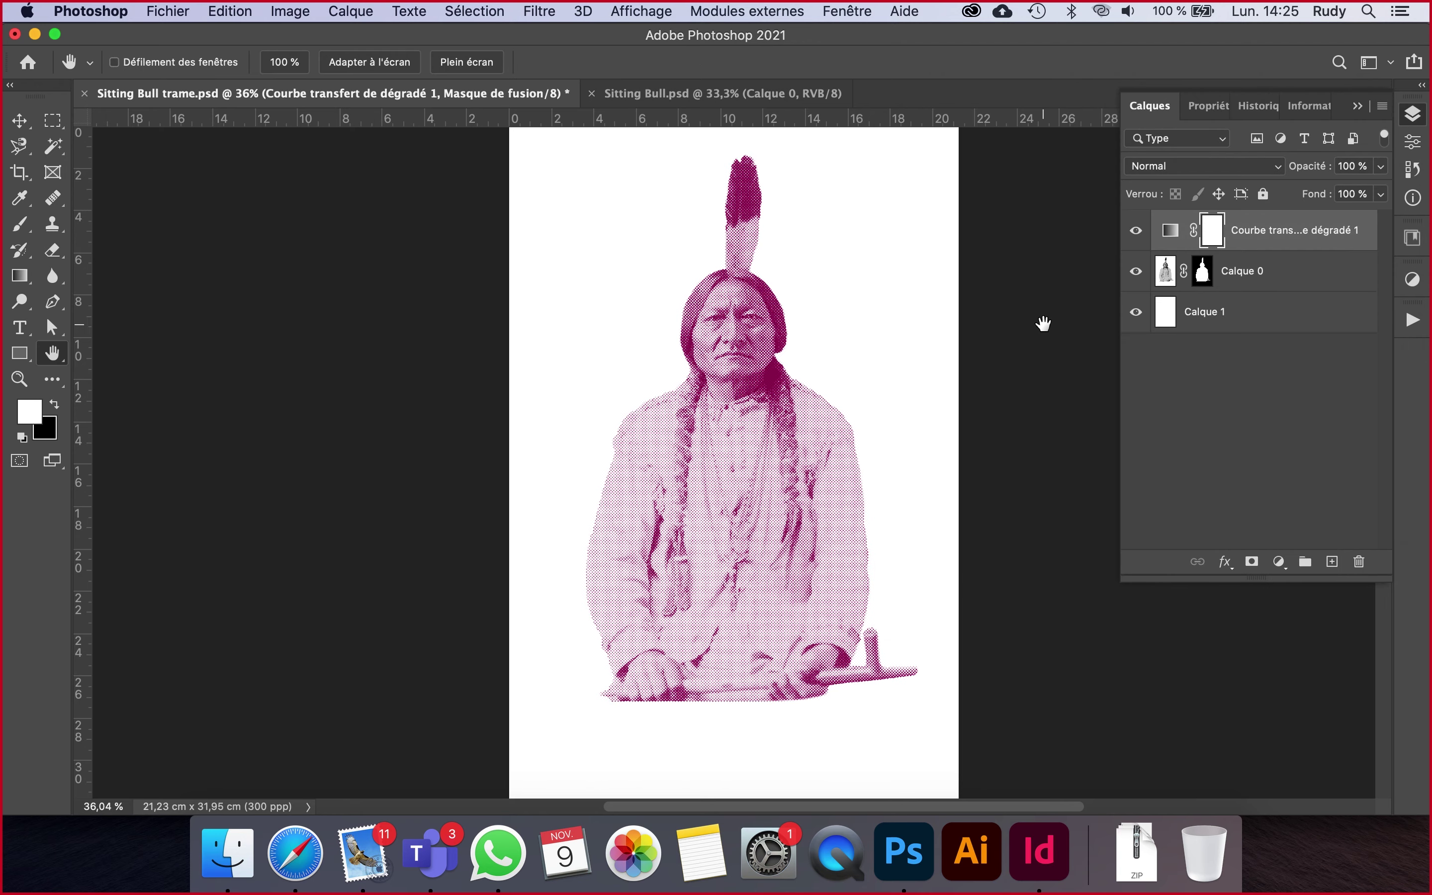